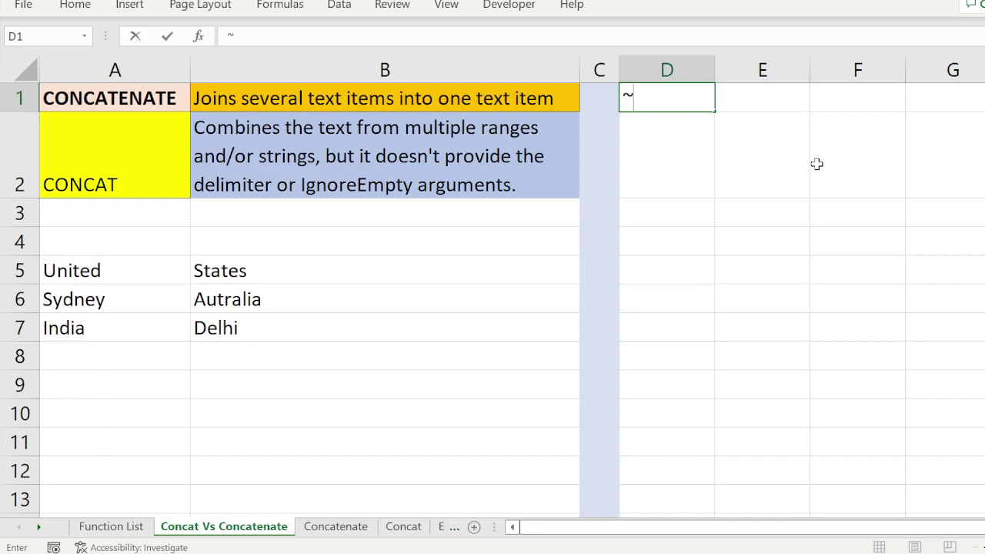
- Enter the headings Concat in D1 and Concatenate in E1
{"action": "left_click", "coordinate": [440, 98]}
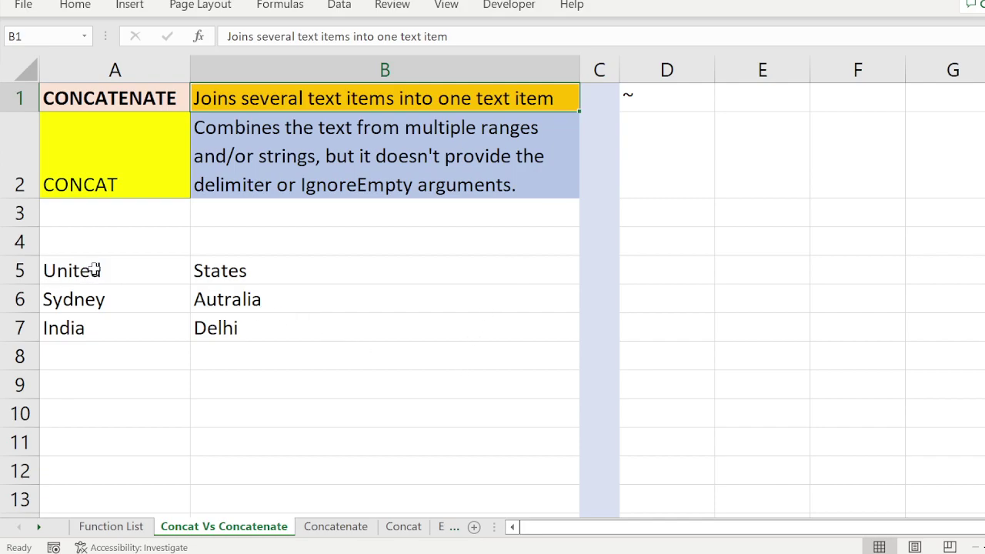
{"action": "left_click_drag", "start_coordinate": [90, 271], "coordinate": [257, 334]}
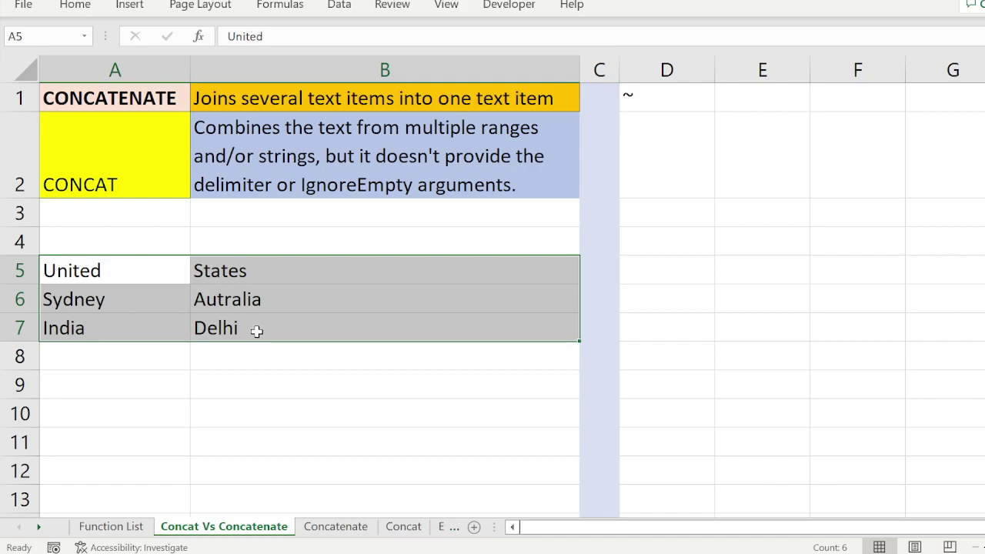
{"action": "left_click_drag", "start_coordinate": [125, 279], "coordinate": [281, 326]}
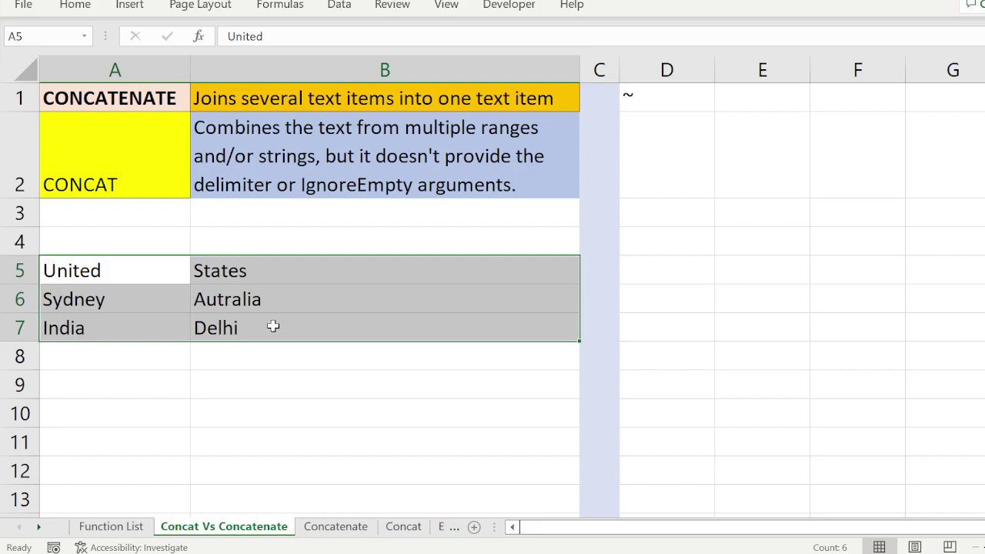
{"action": "left_click", "coordinate": [654, 105]}
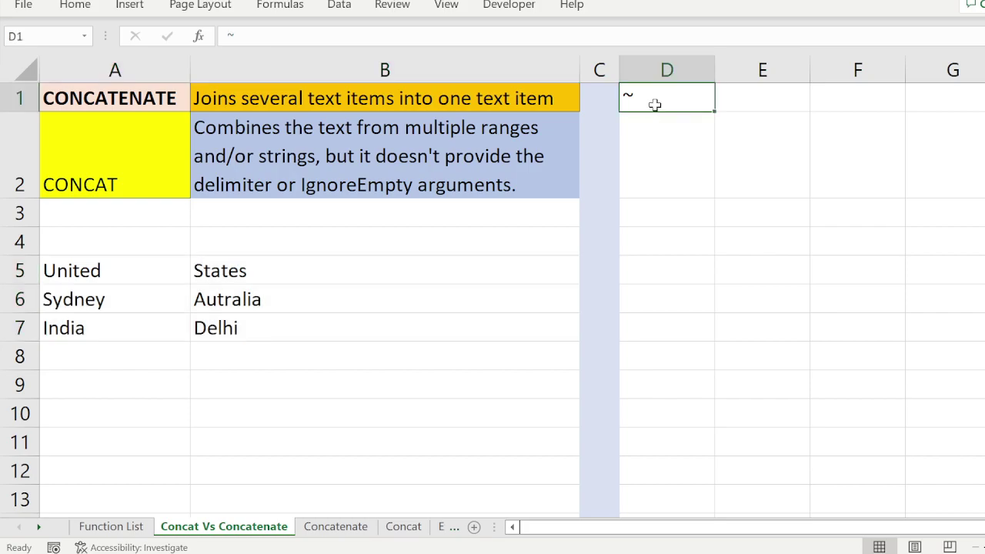
{"action": "type", "text": "Cp"}
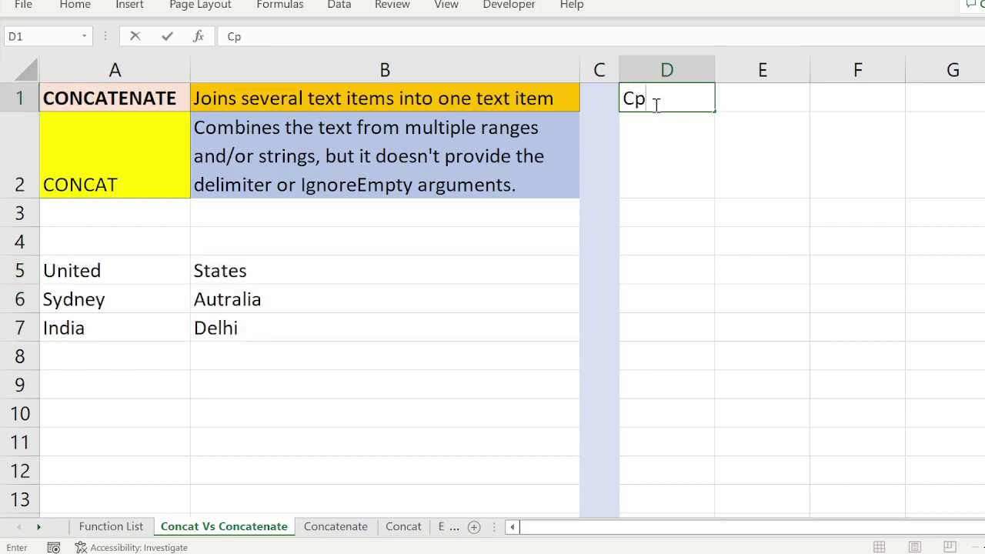
{"action": "key", "text": "BackSpace"}
{"action": "type", "text": "oncat"}
{"action": "left_click", "coordinate": [795, 96]}
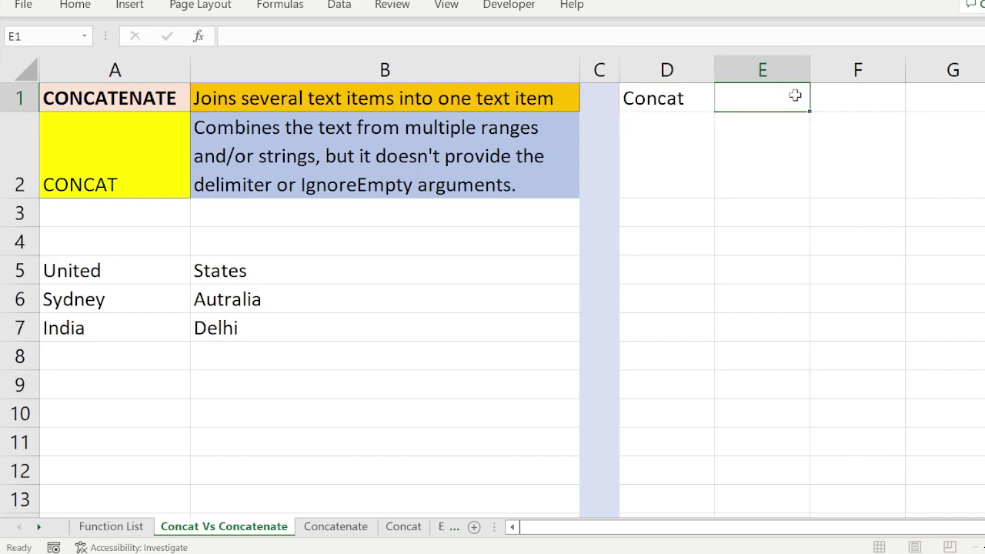
{"action": "type", "text": "Con"}
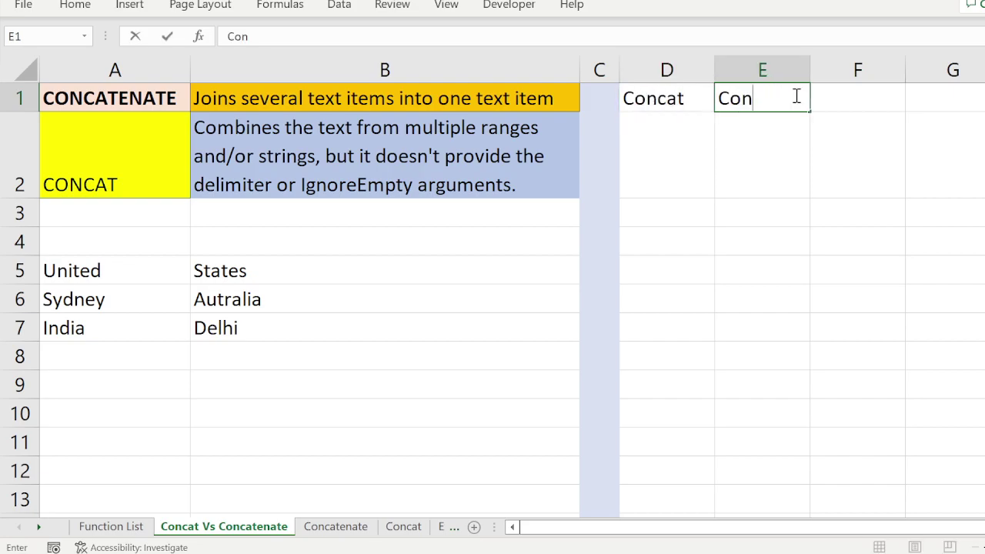
{"action": "type", "text": "catenate"}
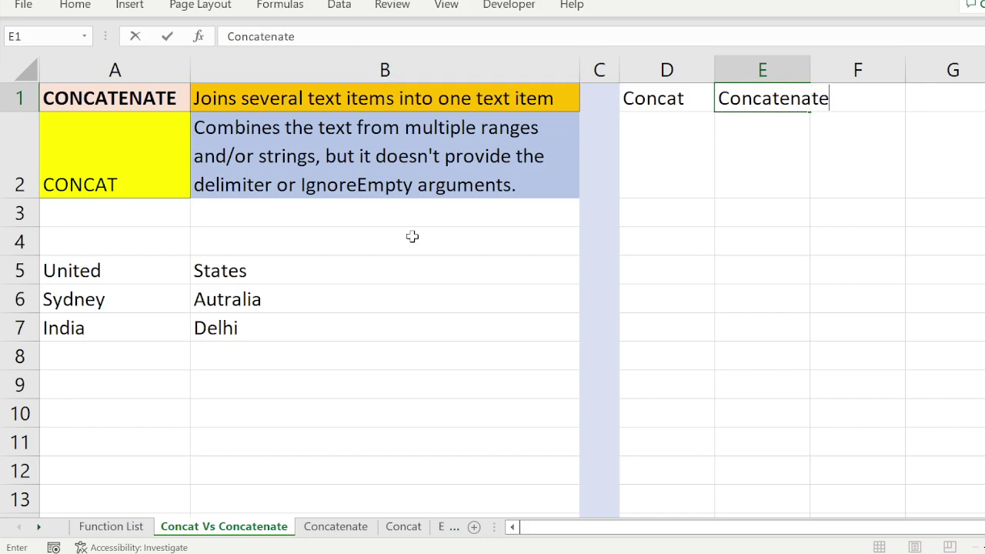
{"action": "left_click", "coordinate": [685, 154]}
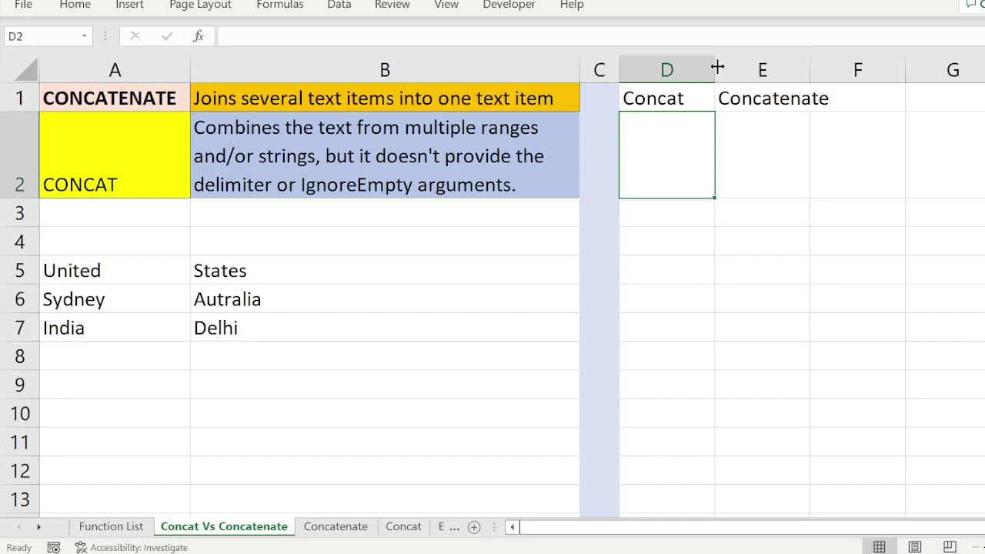
- Resize columns D, E and B, and autofit row 2 so B2's full CONCAT description shows
{"action": "left_click_drag", "start_coordinate": [717, 68], "coordinate": [747, 68]}
{"action": "left_click_drag", "start_coordinate": [838, 69], "coordinate": [821, 78]}
{"action": "left_click_drag", "start_coordinate": [745, 72], "coordinate": [705, 73]}
{"action": "left_click_drag", "start_coordinate": [579, 69], "coordinate": [509, 80]}
{"action": "left_click", "coordinate": [639, 327]}
{"action": "left_click", "coordinate": [401, 158]}
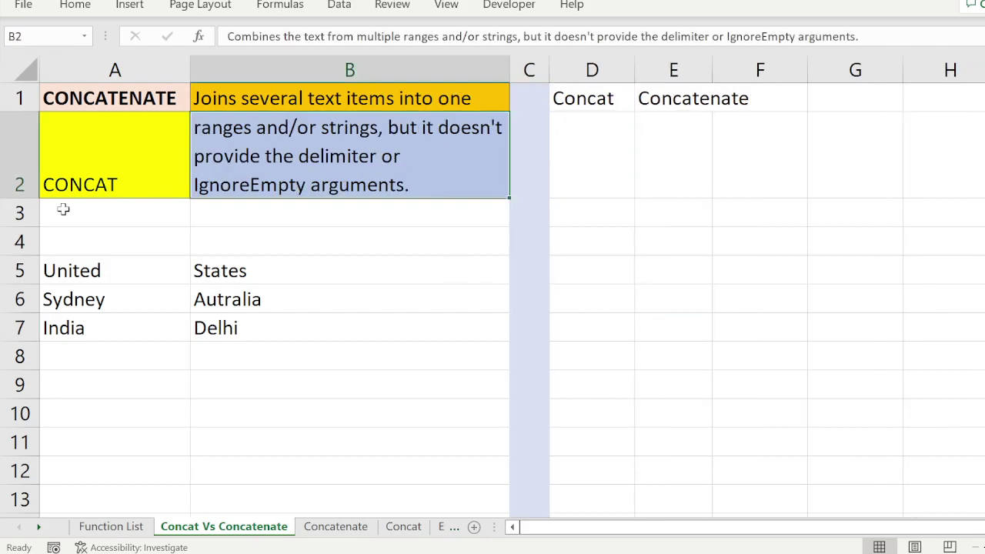
{"action": "double_click", "coordinate": [13, 198]}
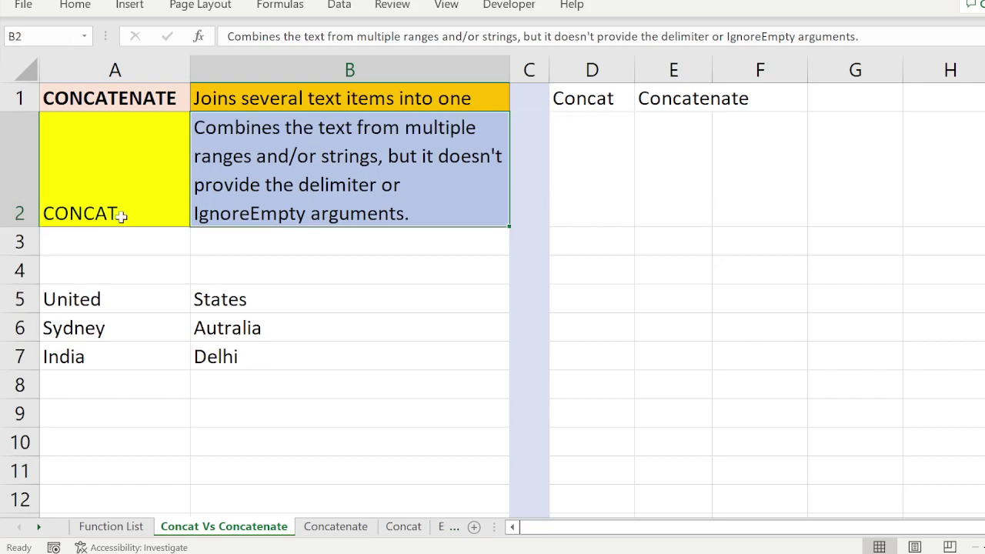
- Highlight the sample data A5:B7, then the United and States cells in row 5
{"action": "left_click", "coordinate": [499, 293]}
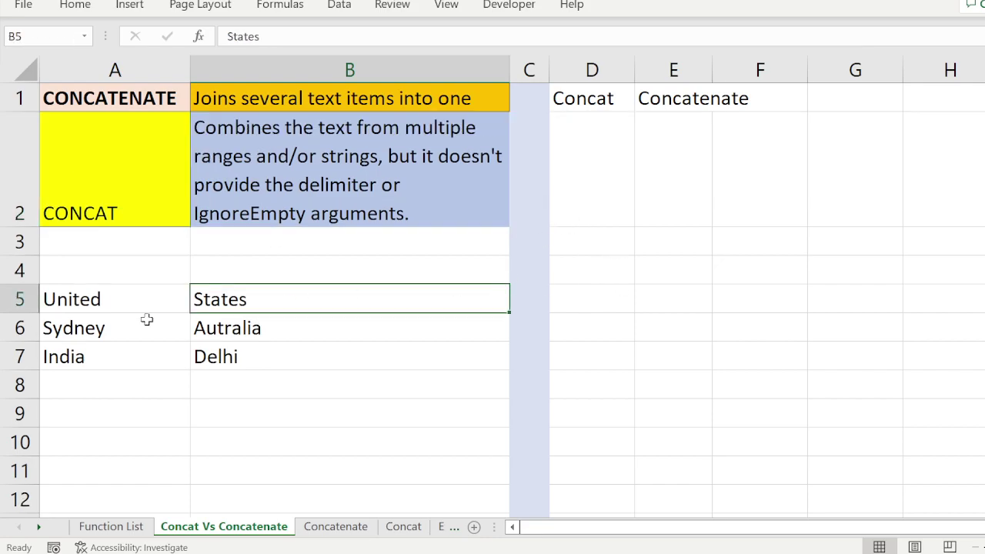
{"action": "left_click_drag", "start_coordinate": [139, 299], "coordinate": [284, 348]}
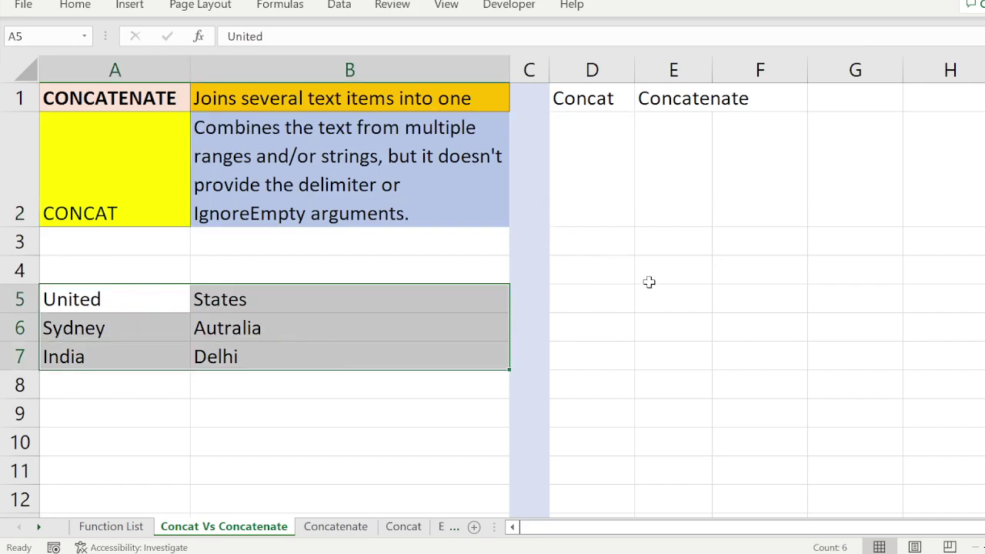
{"action": "left_click", "coordinate": [595, 273]}
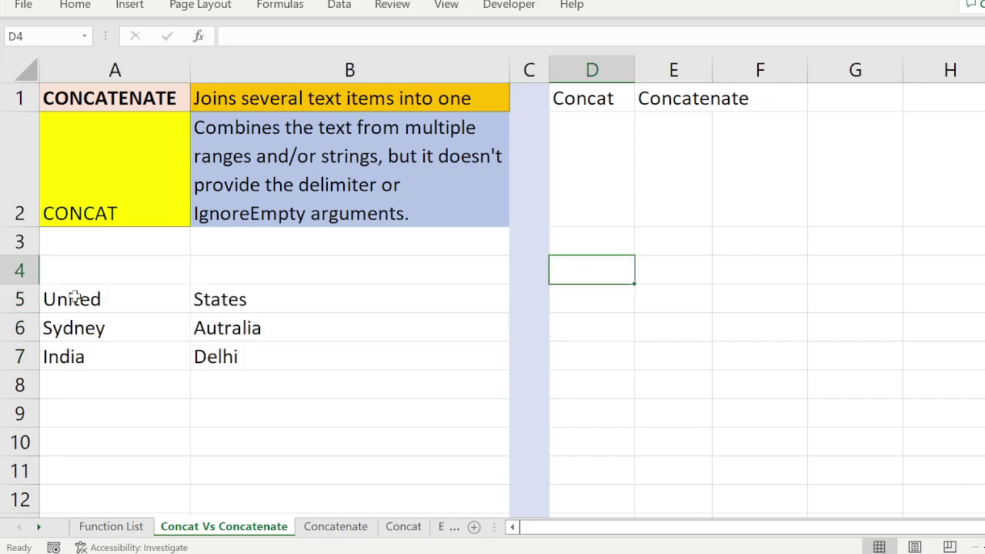
{"action": "left_click_drag", "start_coordinate": [75, 298], "coordinate": [283, 297]}
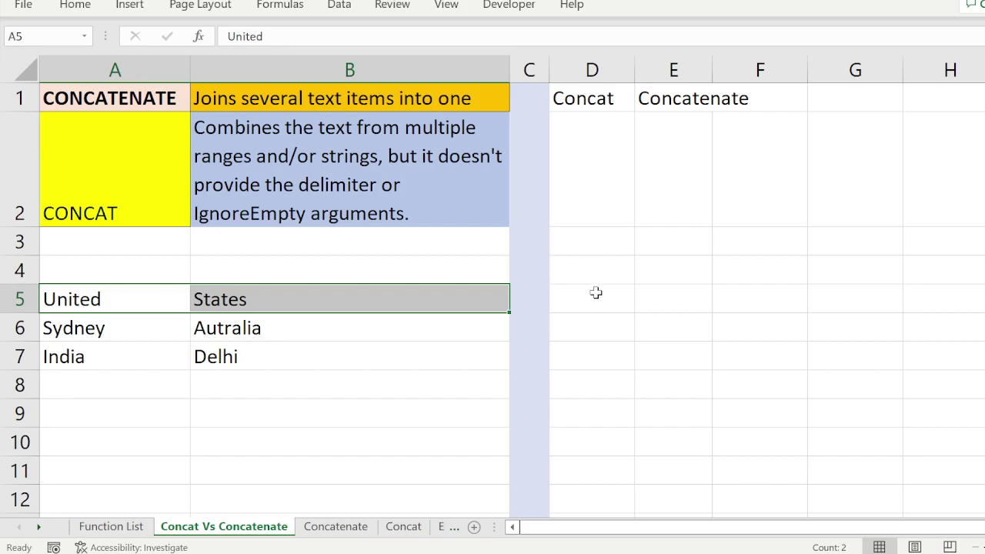
- Enter =CONCAT(A5:B5) in D3 so it returns UnitedStates
{"action": "left_click", "coordinate": [590, 238]}
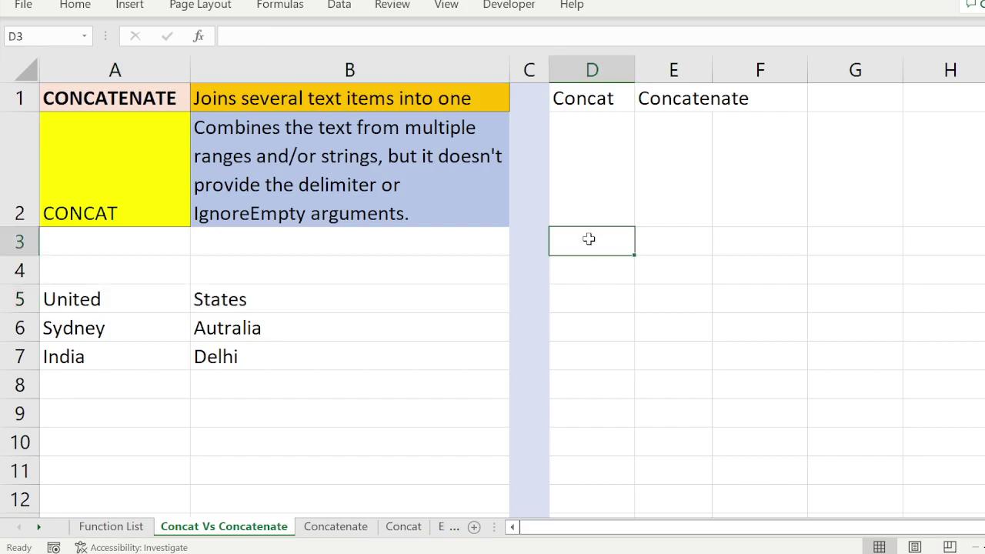
{"action": "type", "text": "=concate"}
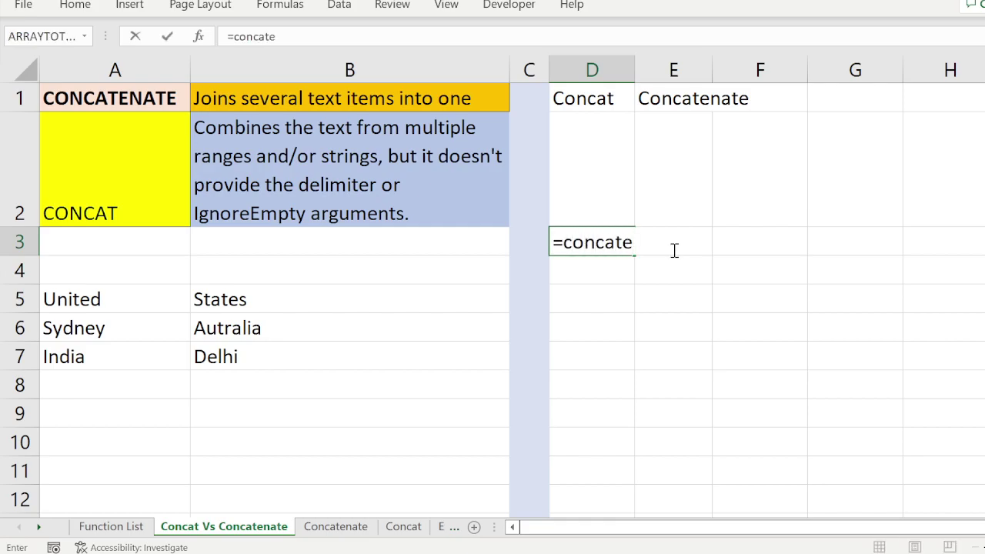
{"action": "key", "text": "BackSpace"}
{"action": "type", "text": "("}
{"action": "left_click", "coordinate": [153, 297]}
{"action": "left_click_drag", "start_coordinate": [153, 297], "coordinate": [269, 293]}
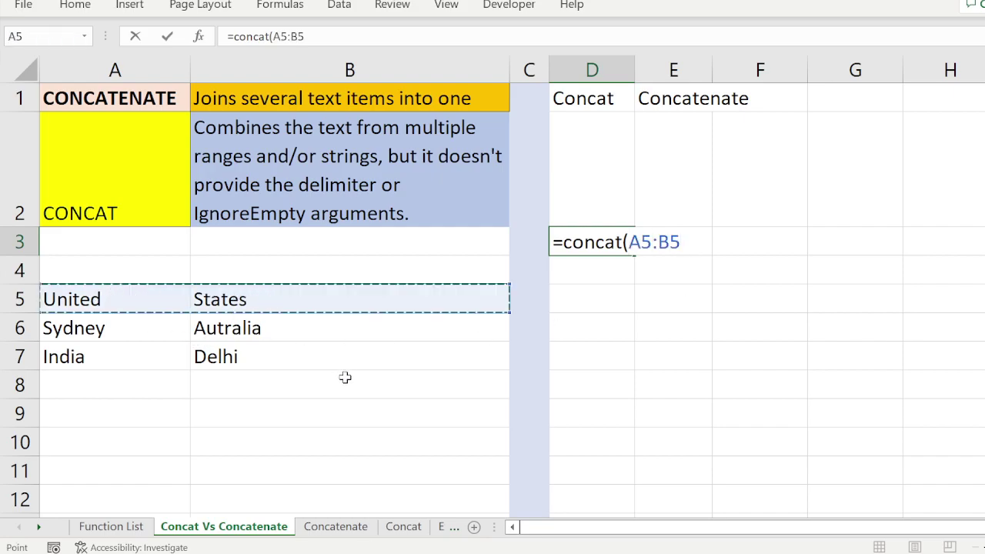
{"action": "type", "text": ")"}
{"action": "key", "text": "Return"}
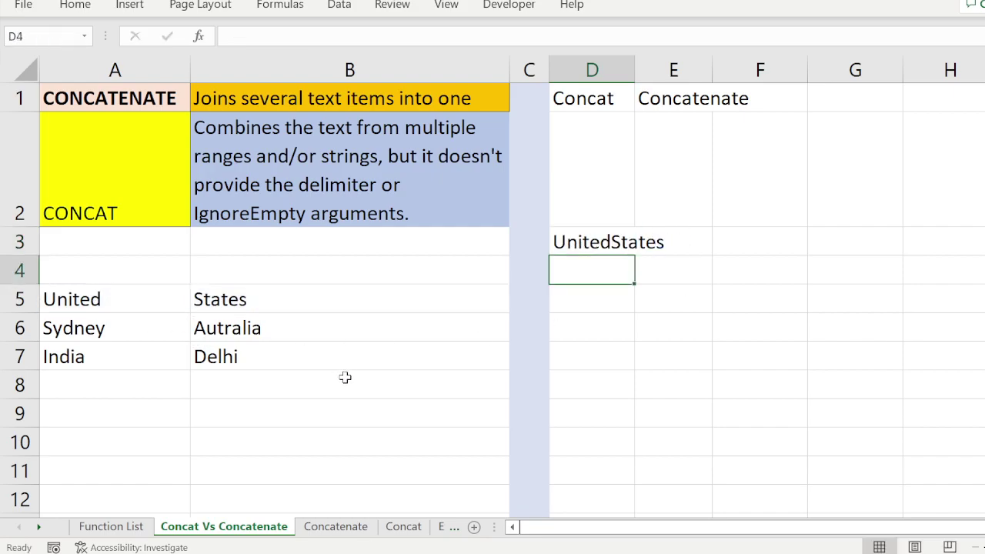
{"action": "left_click", "coordinate": [621, 243]}
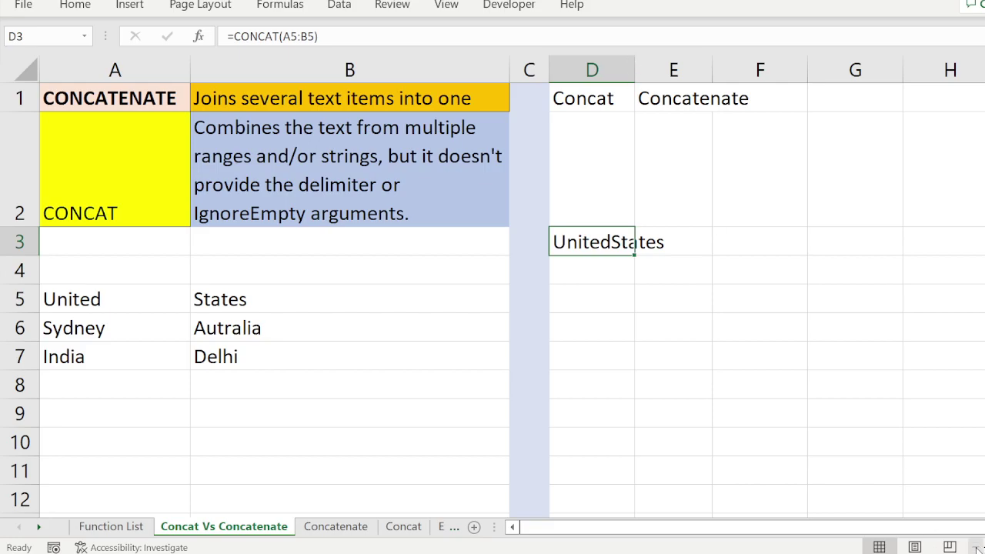
{"action": "scroll", "coordinate": [642, 284], "scroll_direction": "down", "scroll_amount": 2}
- Autofit column D and enter =CONCATENATE(A5:B5) in E3, spilling United and States into E3:F3
{"action": "left_click", "coordinate": [664, 319]}
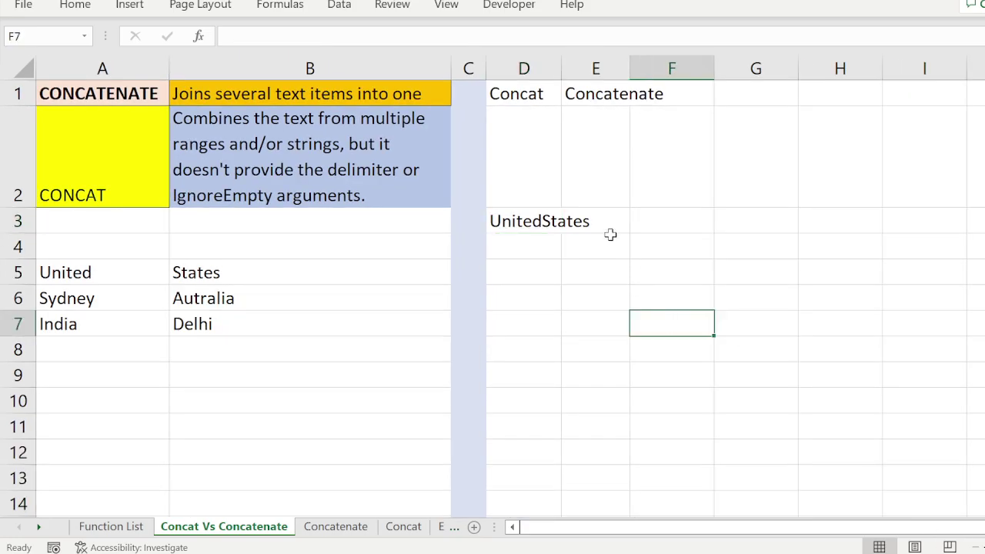
{"action": "double_click", "coordinate": [561, 69]}
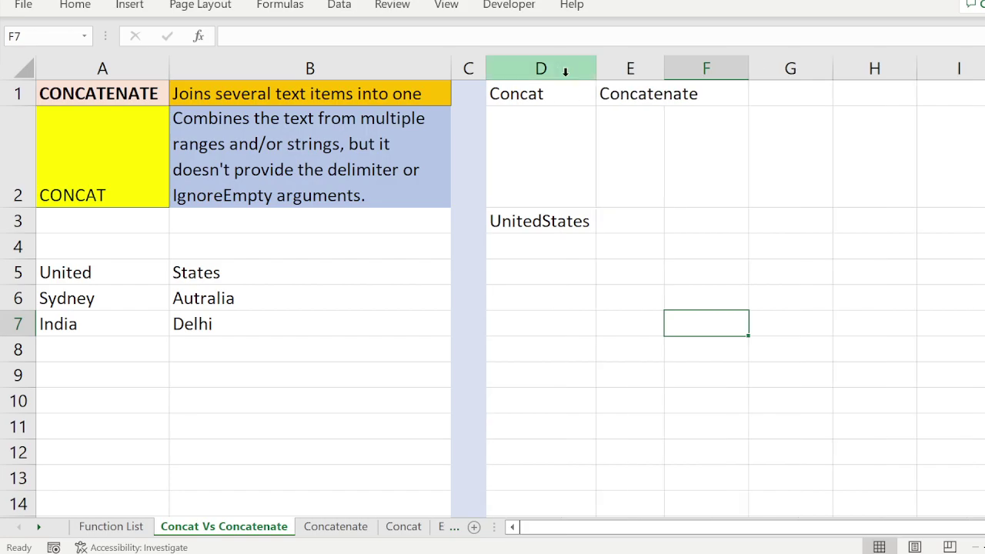
{"action": "left_click", "coordinate": [627, 217]}
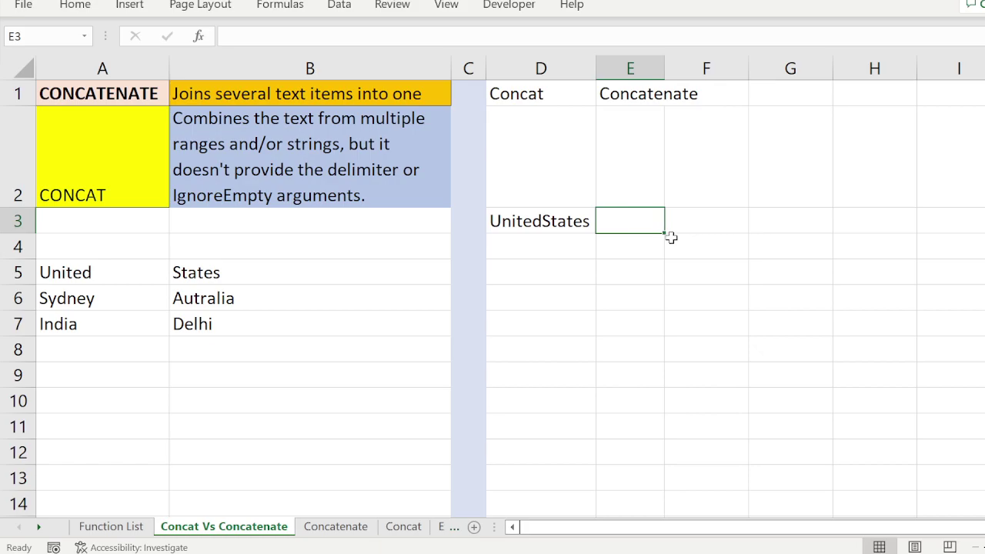
{"action": "type", "text": "=conca"}
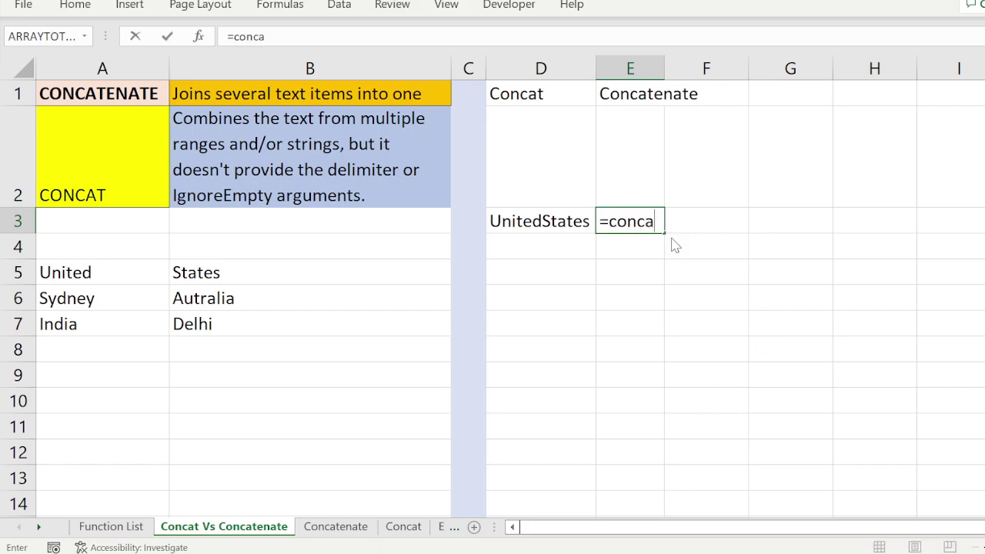
{"action": "type", "text": "tenate("}
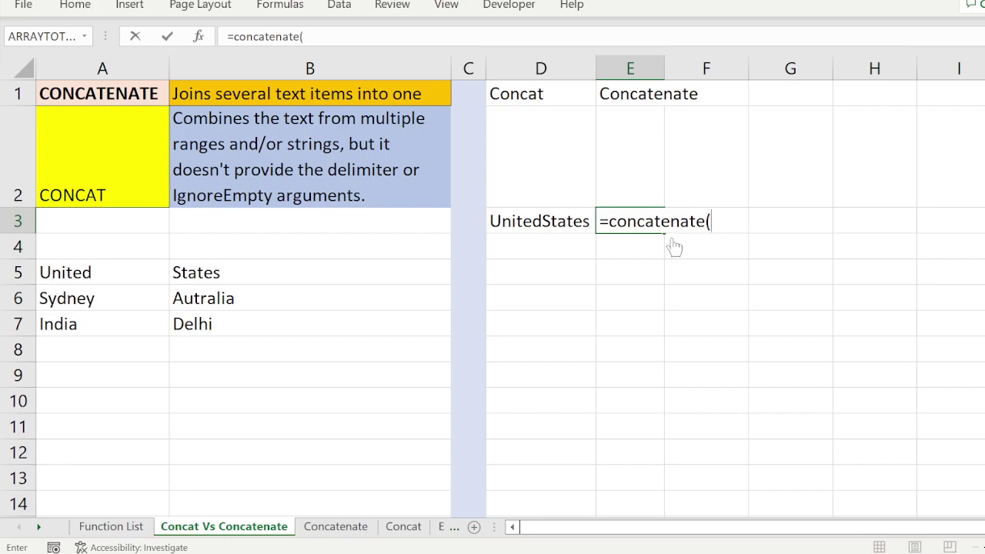
{"action": "left_click_drag", "start_coordinate": [113, 274], "coordinate": [235, 257]}
{"action": "left_click_drag", "start_coordinate": [85, 272], "coordinate": [249, 270]}
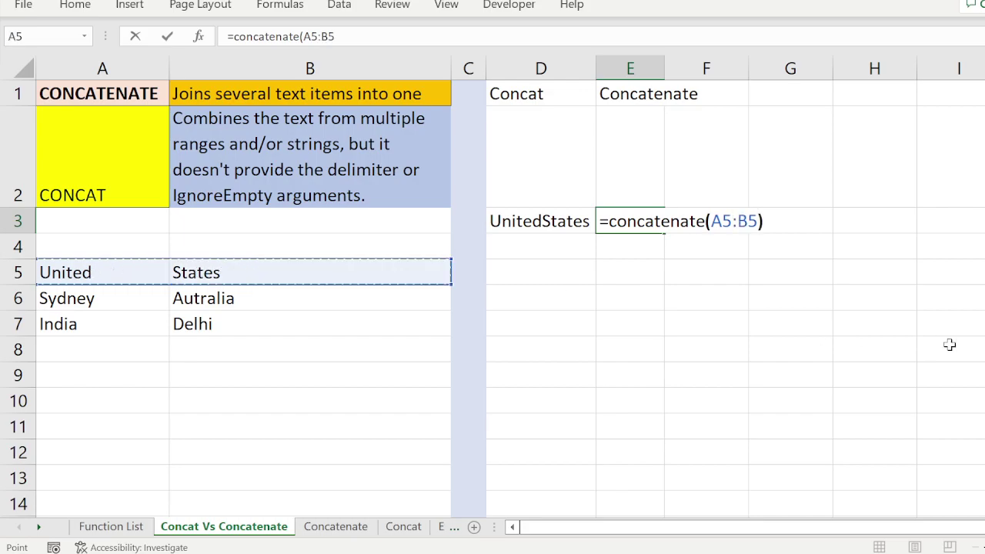
{"action": "type", "text": ")"}
{"action": "key", "text": "Return"}
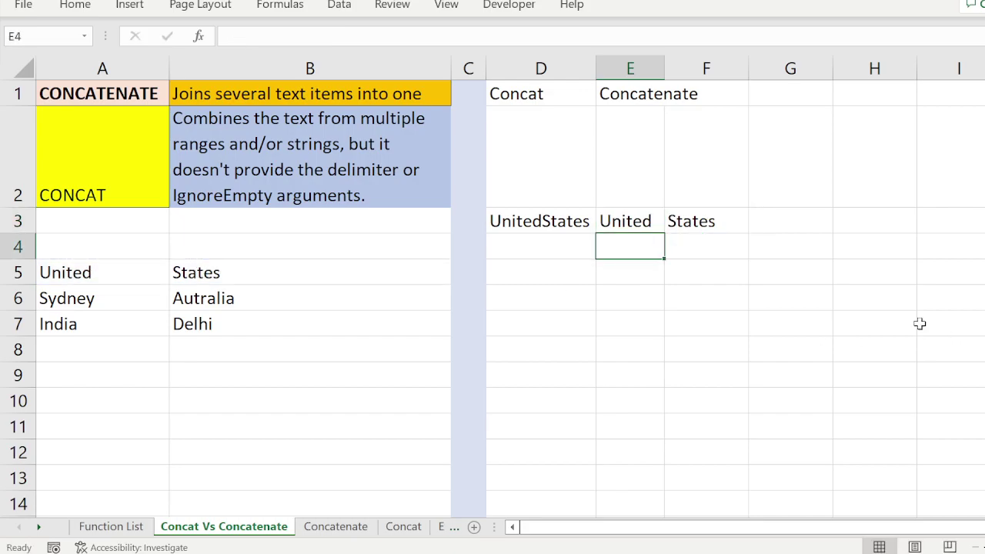
{"action": "left_click", "coordinate": [648, 221]}
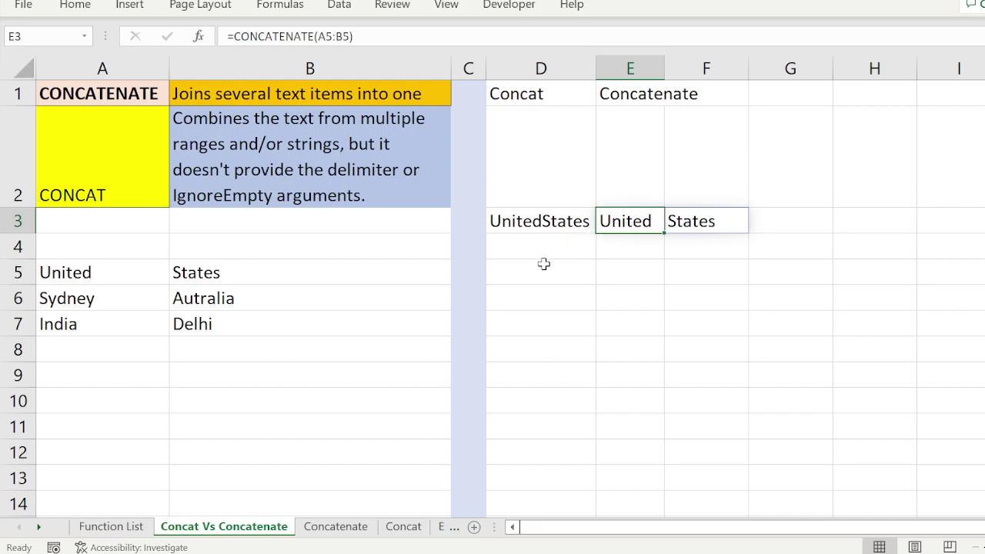
- Enter =CONCAT(A5:A7) in D5 to join the column into UnitedSydneyIndia
{"action": "left_click", "coordinate": [111, 275]}
{"action": "left_click_drag", "start_coordinate": [114, 293], "coordinate": [115, 323]}
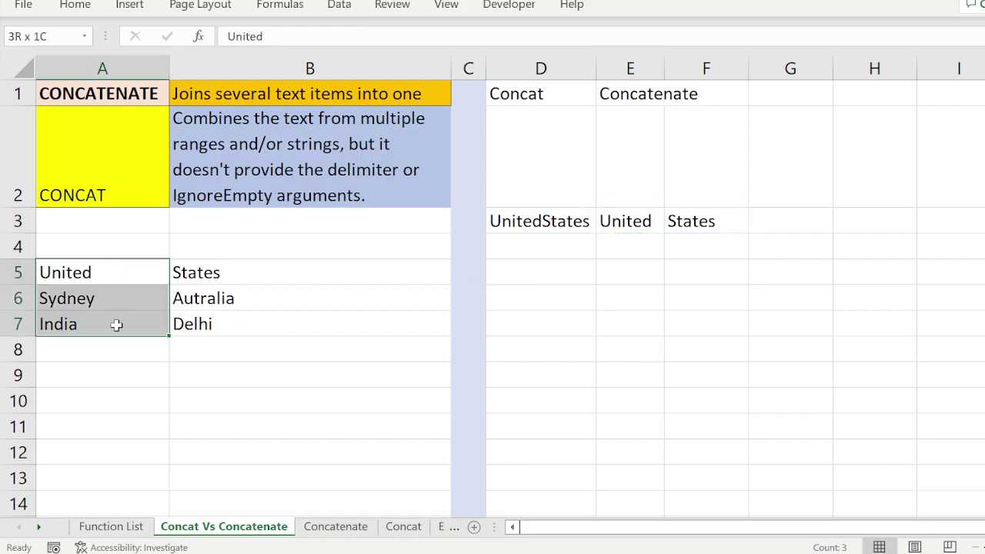
{"action": "left_click", "coordinate": [529, 271]}
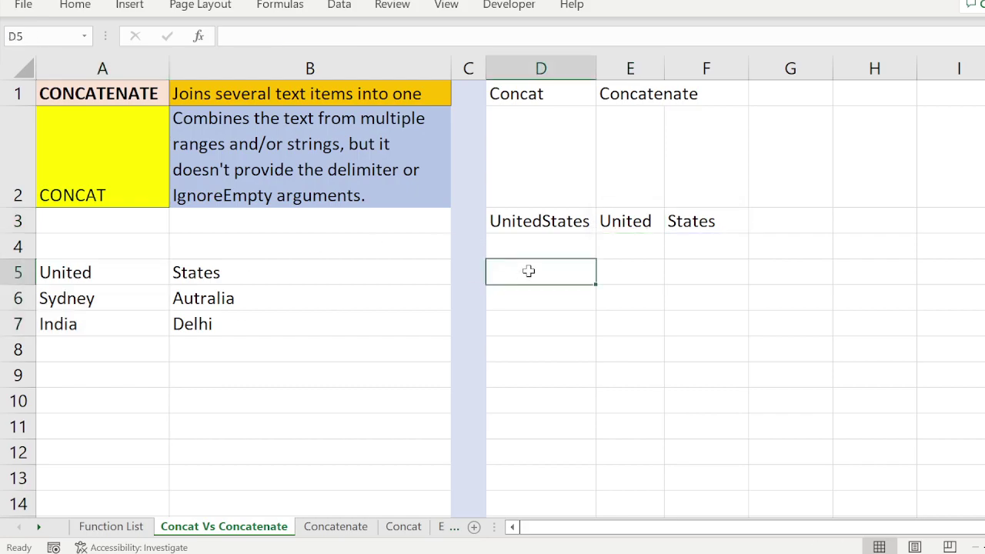
{"action": "type", "text": "=concat"}
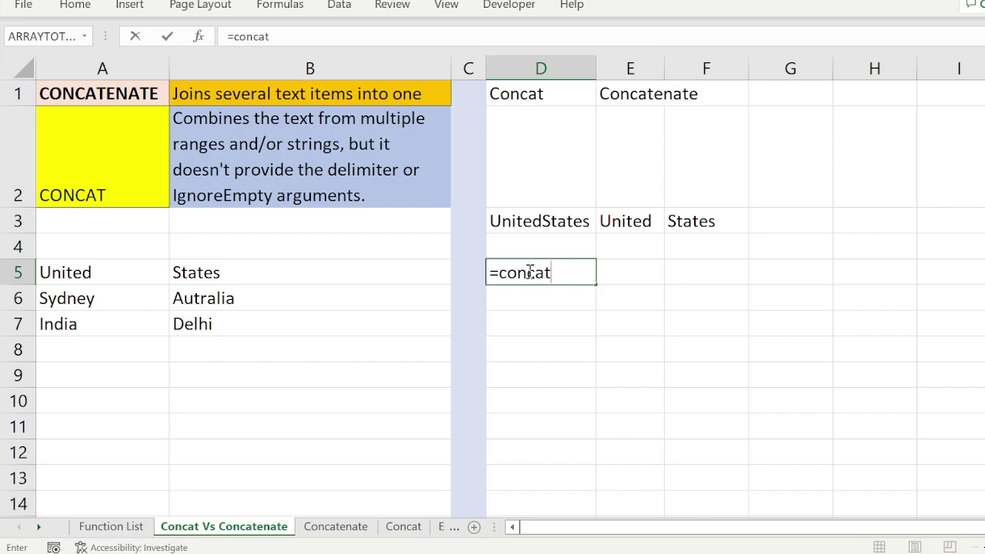
{"action": "type", "text": "("}
{"action": "left_click_drag", "start_coordinate": [100, 265], "coordinate": [99, 319]}
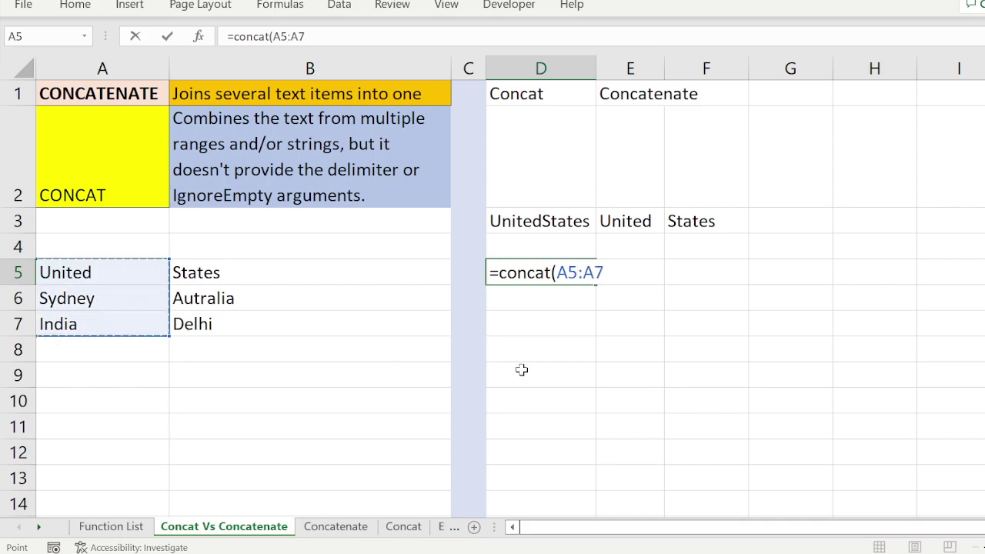
{"action": "type", "text": ")"}
{"action": "key", "text": "Return"}
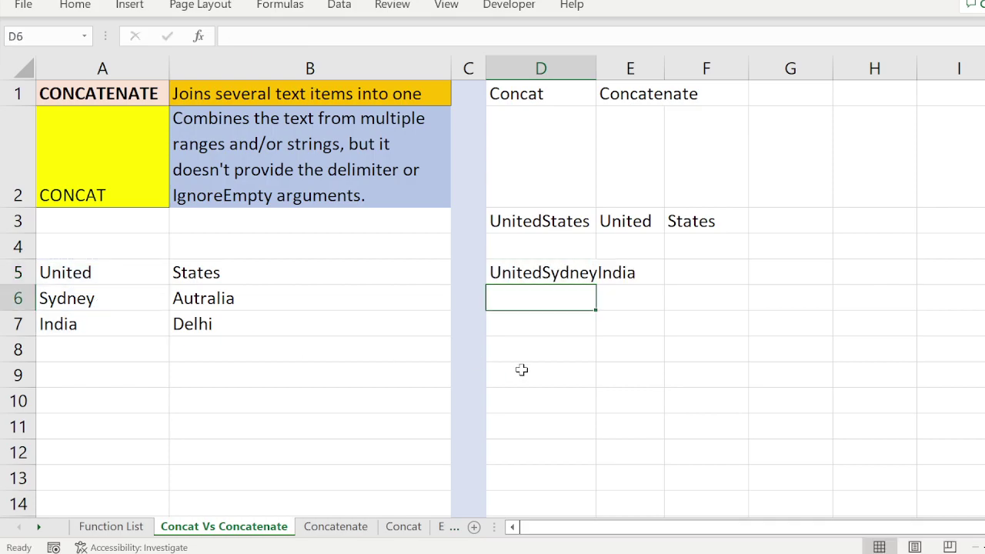
{"action": "left_click", "coordinate": [526, 273]}
{"action": "left_click", "coordinate": [610, 269]}
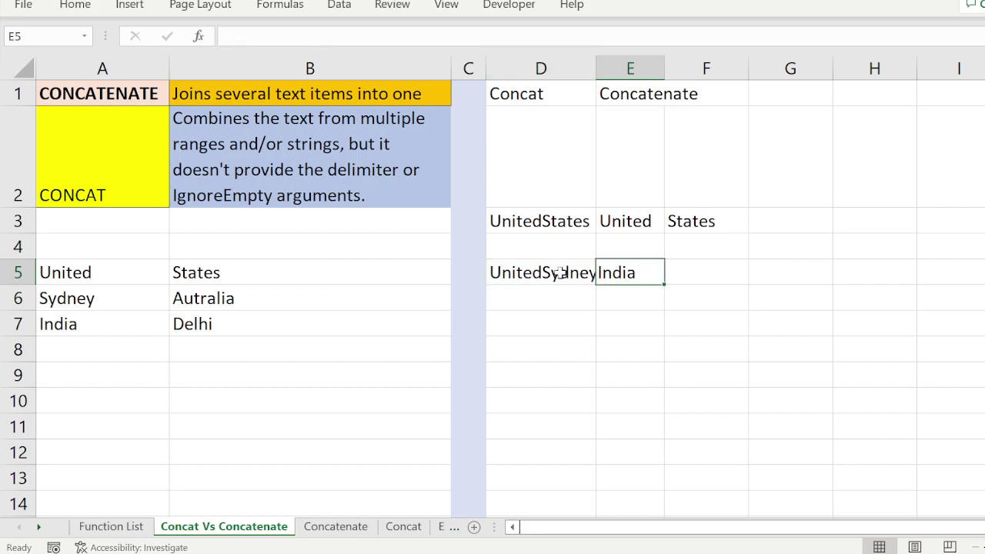
{"action": "left_click_drag", "start_coordinate": [123, 278], "coordinate": [117, 322]}
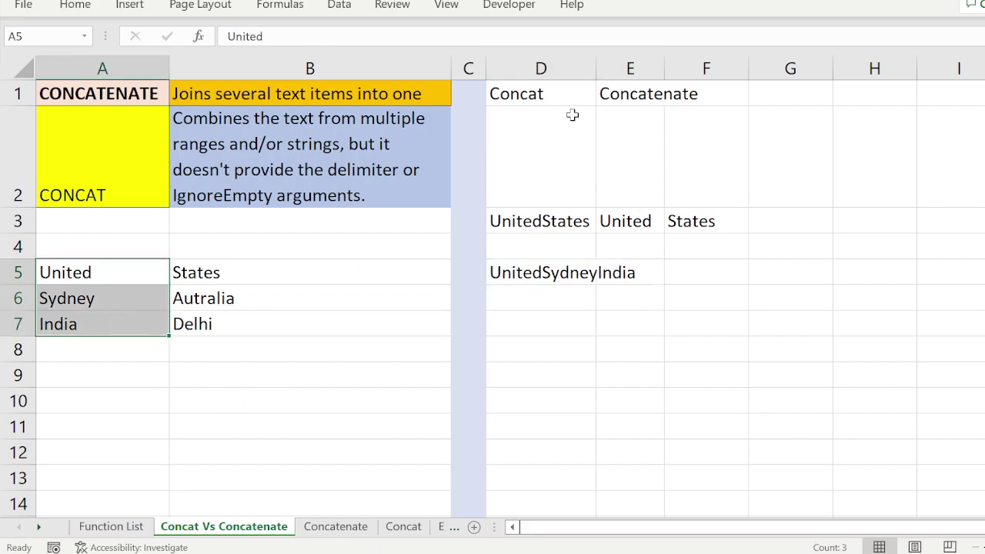
- Autofit column D and enter =CONCATENATE(A5:A7) in E5, spilling United, Sydney, India into E5:E7
{"action": "double_click", "coordinate": [594, 65]}
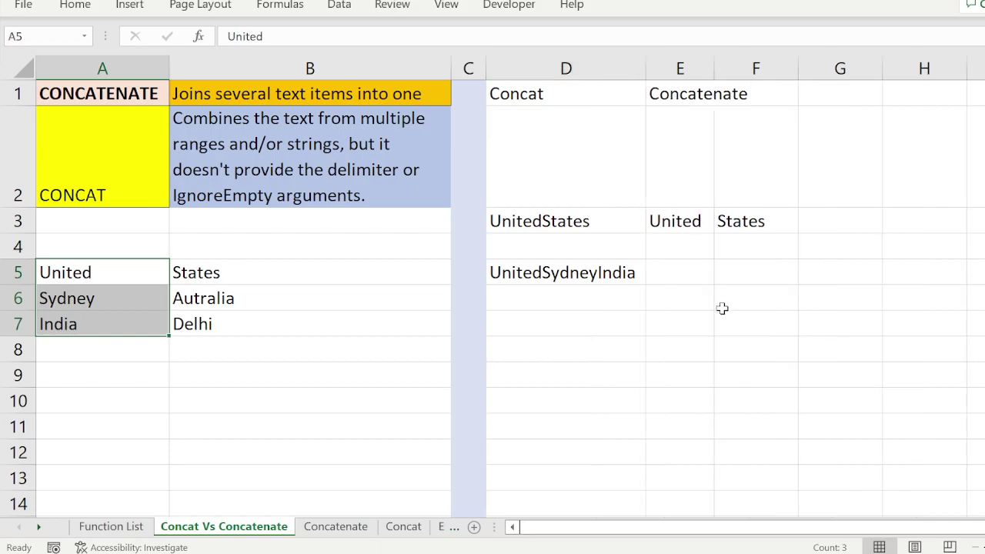
{"action": "left_click", "coordinate": [690, 267]}
{"action": "type", "text": "="}
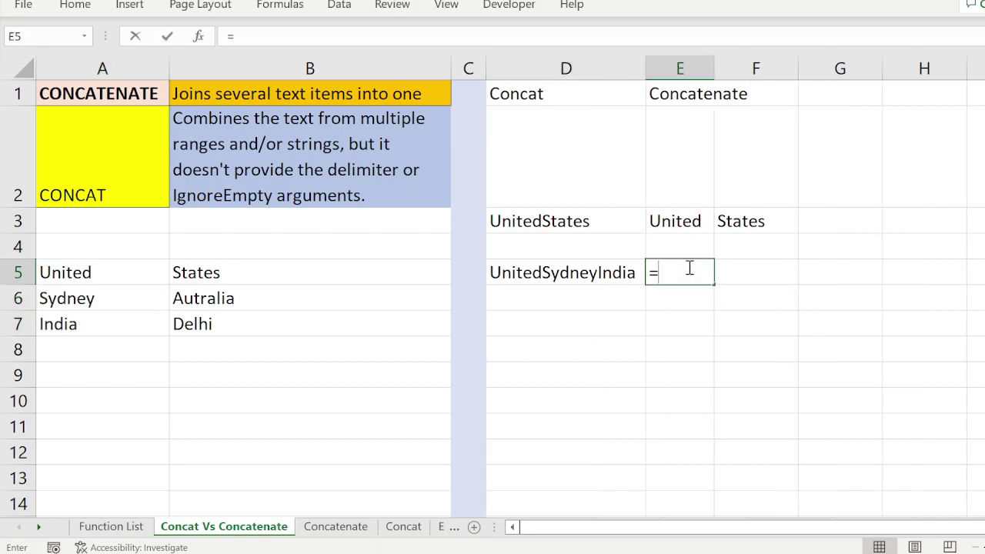
{"action": "type", "text": "concatenate"}
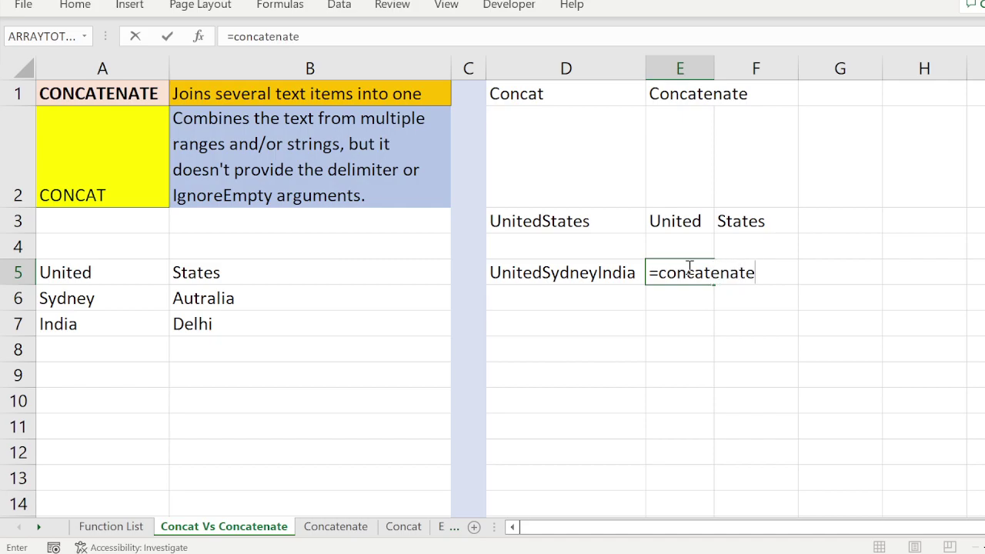
{"action": "type", "text": "("}
{"action": "left_click_drag", "start_coordinate": [125, 277], "coordinate": [120, 329]}
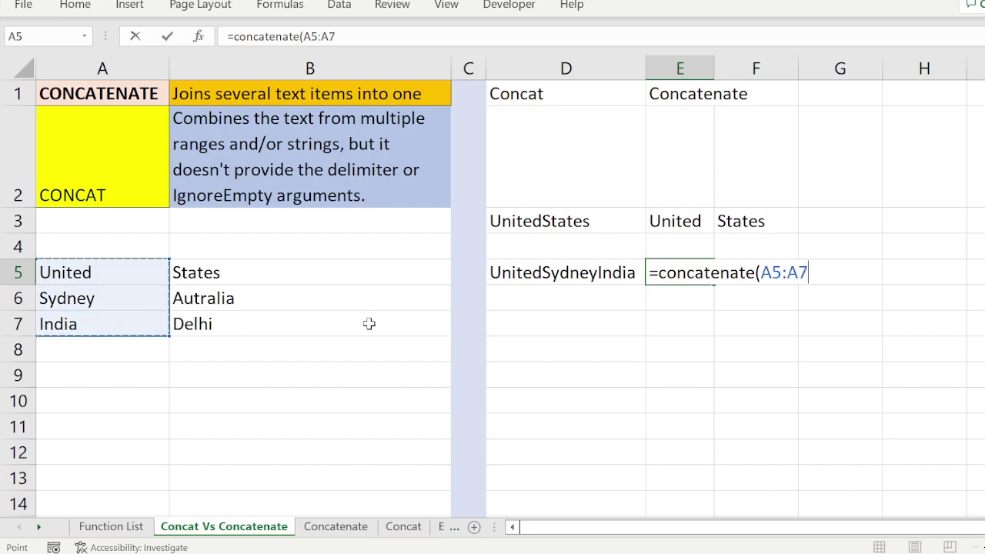
{"action": "type", "text": ")"}
{"action": "key", "text": "Return"}
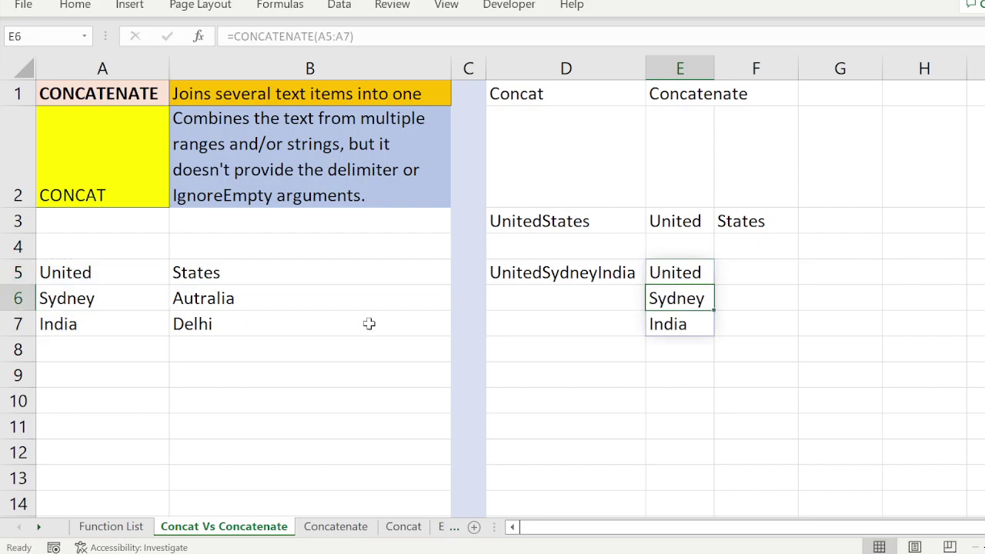
{"action": "left_click_drag", "start_coordinate": [697, 271], "coordinate": [685, 322]}
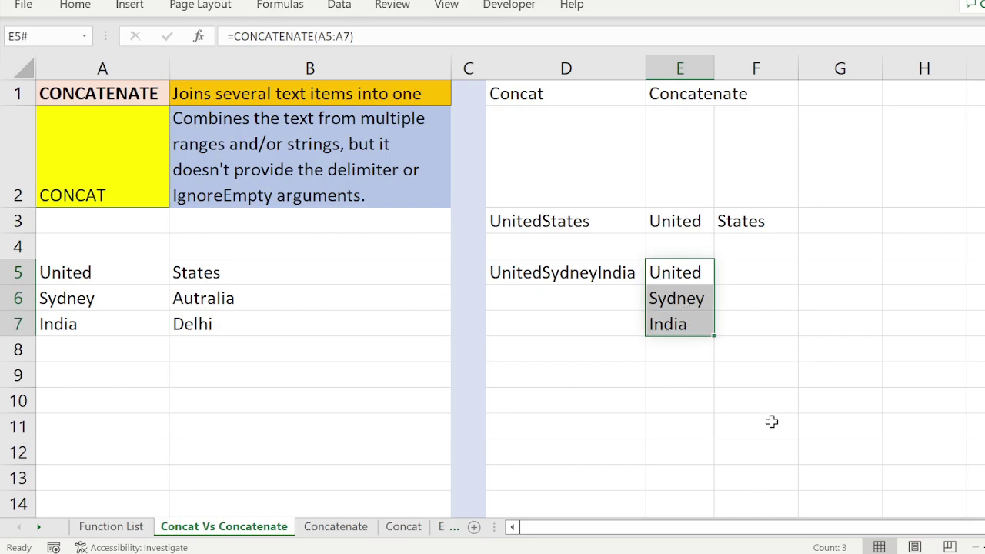
- Enter =CONCATENATE(A5,A7) in F5 to get UnitedIndia, and compare with E5's spilled results
{"action": "left_click", "coordinate": [762, 273]}
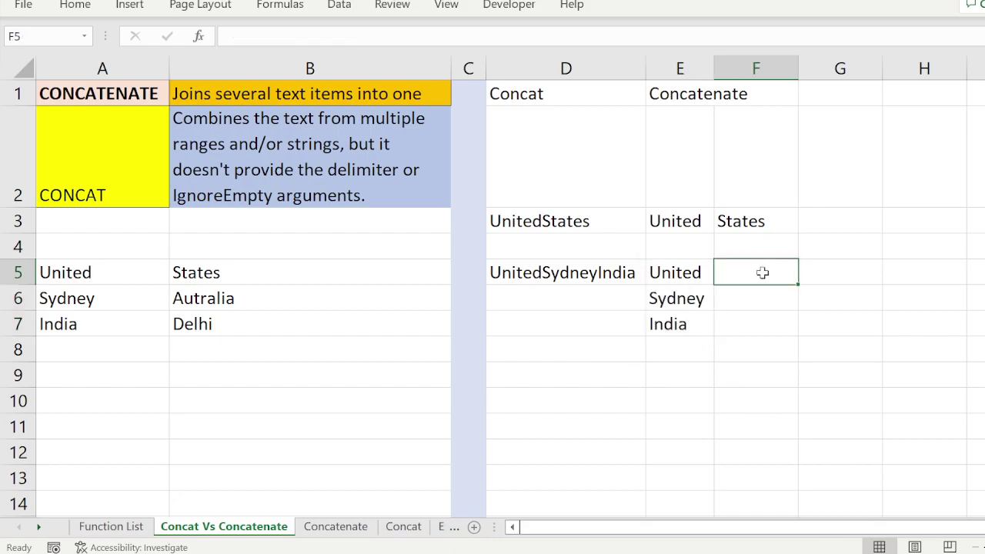
{"action": "type", "text": "="}
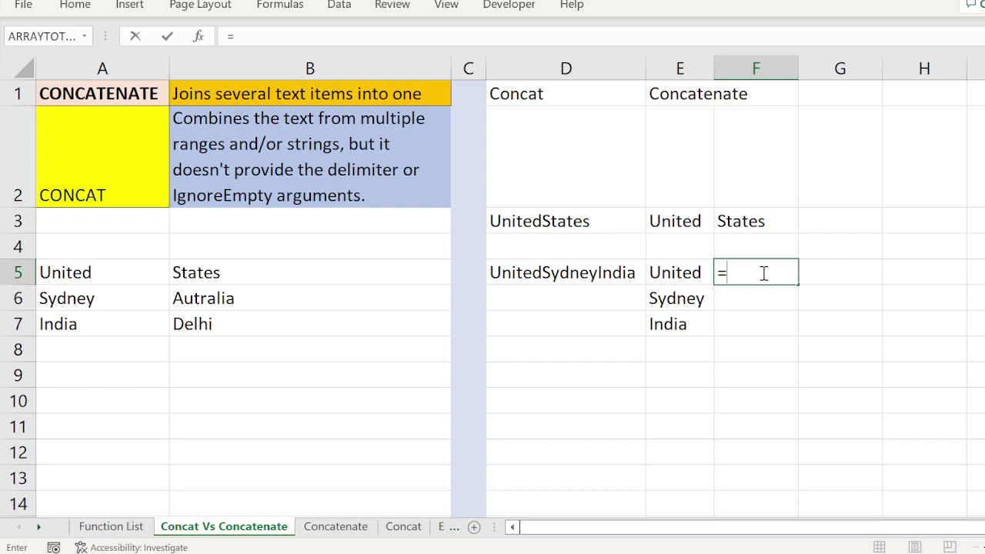
{"action": "type", "text": "concat"}
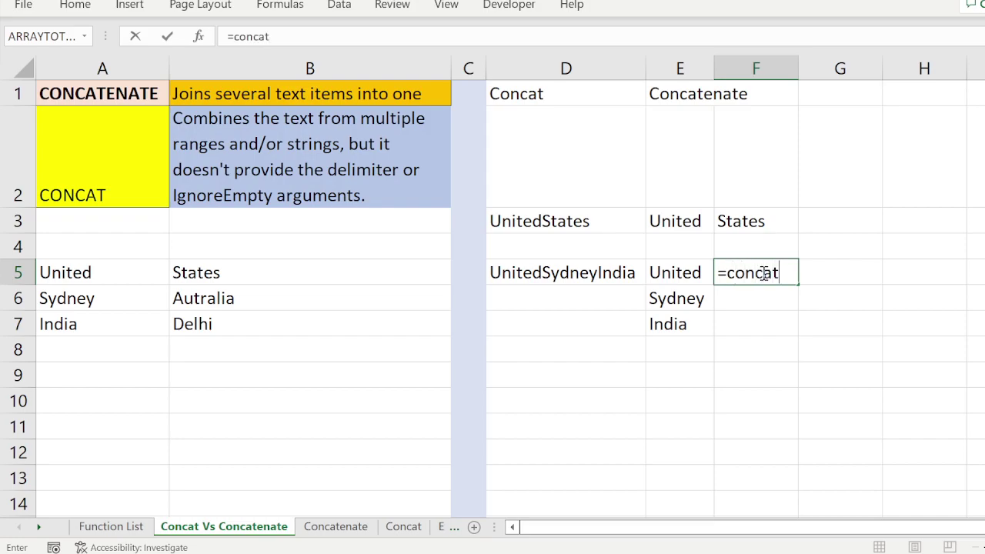
{"action": "type", "text": "enate"}
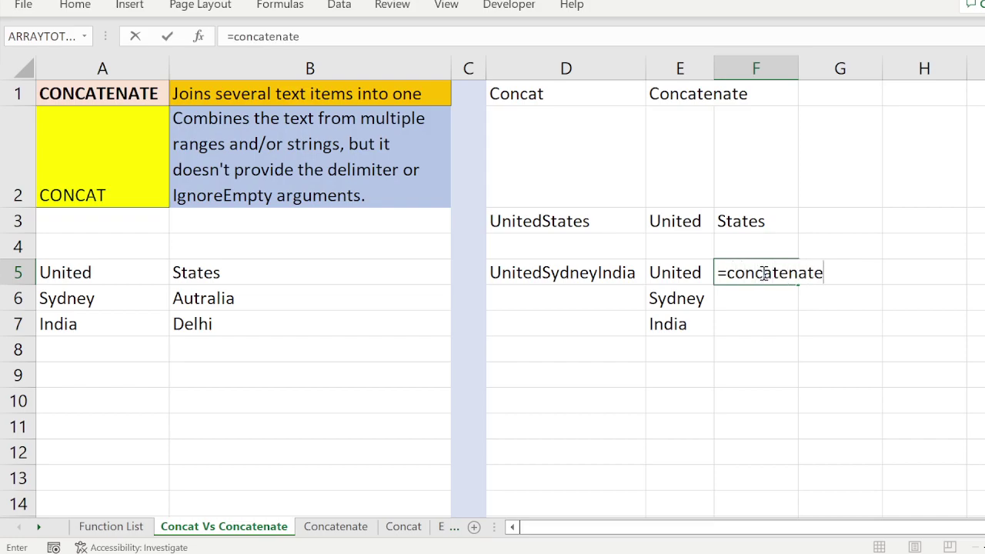
{"action": "type", "text": "("}
{"action": "left_click", "coordinate": [139, 273]}
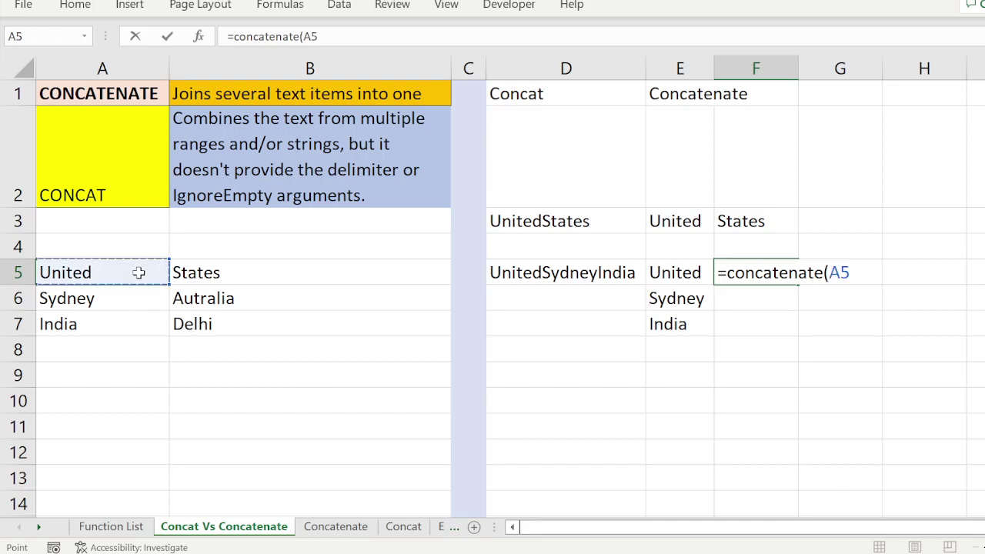
{"action": "type", "text": ","}
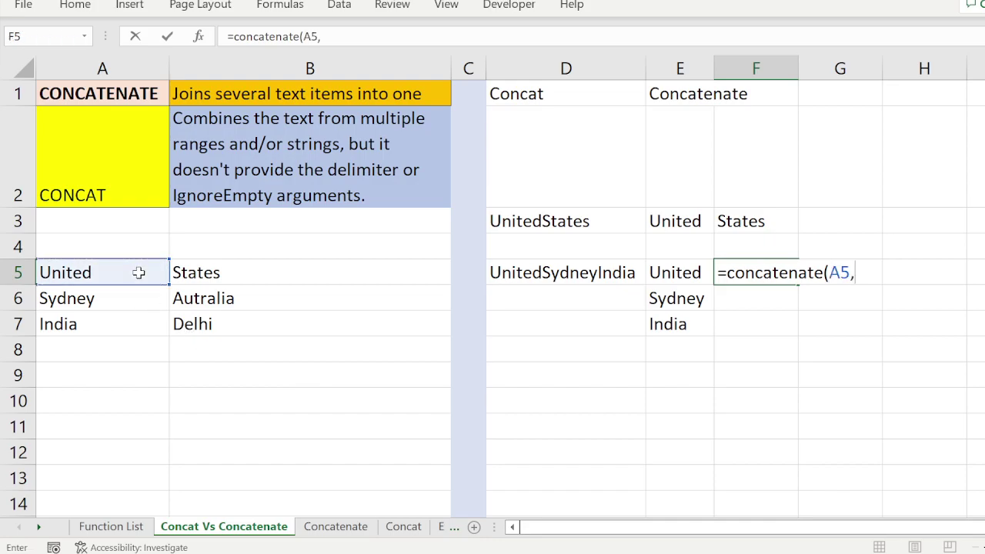
{"action": "left_click", "coordinate": [79, 324]}
{"action": "type", "text": ")"}
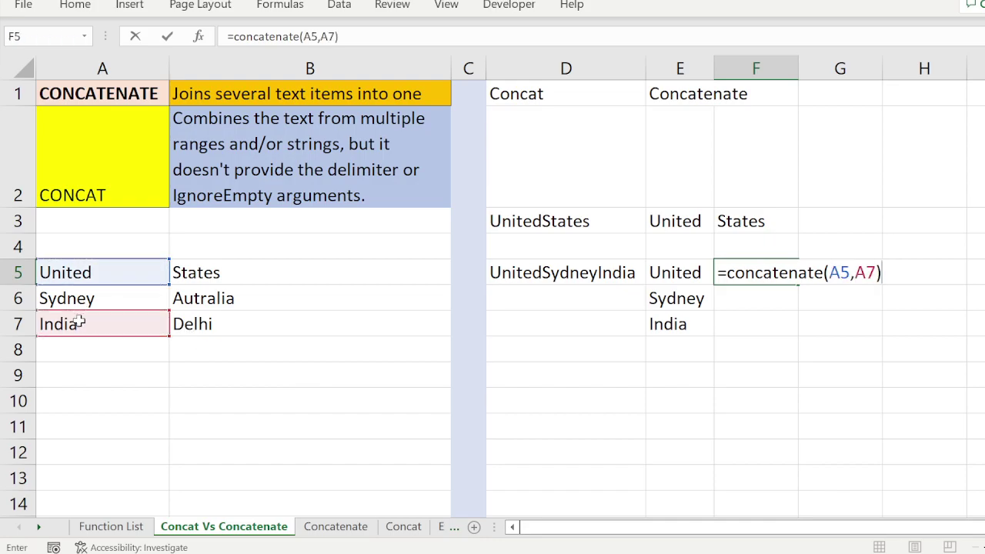
{"action": "key", "text": "Return"}
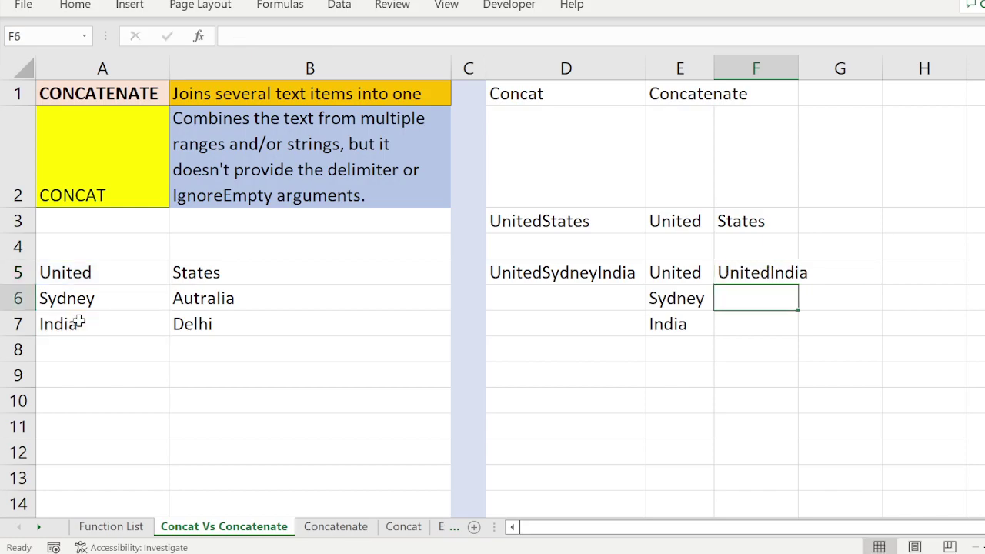
{"action": "left_click", "coordinate": [744, 272]}
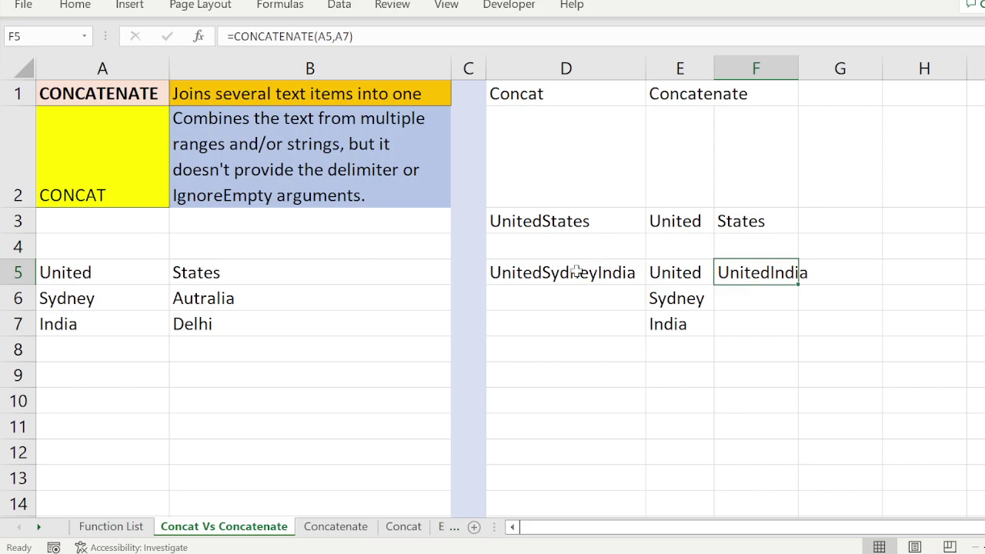
{"action": "left_click", "coordinate": [688, 271]}
{"action": "left_click_drag", "start_coordinate": [688, 271], "coordinate": [660, 329]}
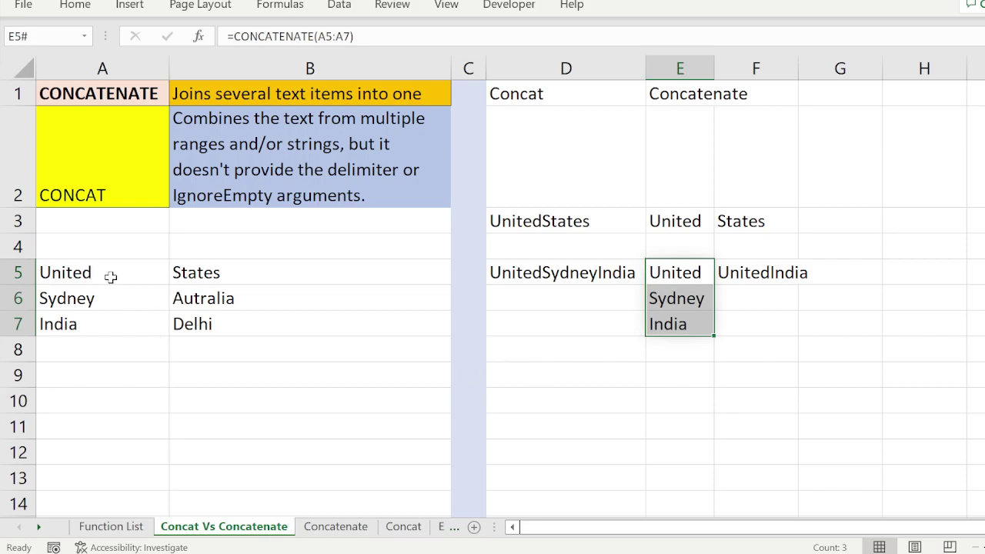
- Enter =CONCAT(A5:B7) in D9 to join all six values into one string
{"action": "left_click_drag", "start_coordinate": [111, 275], "coordinate": [254, 333]}
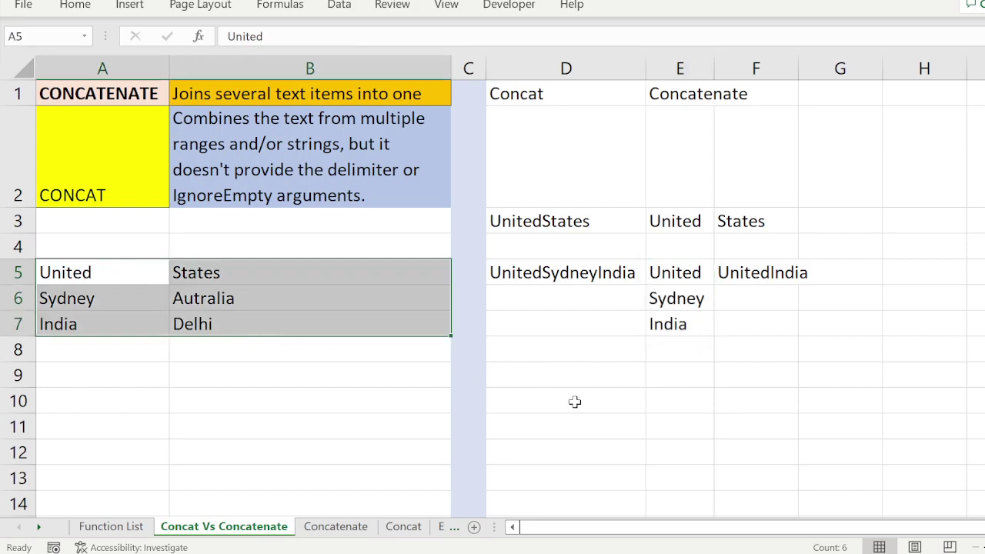
{"action": "left_click", "coordinate": [546, 379]}
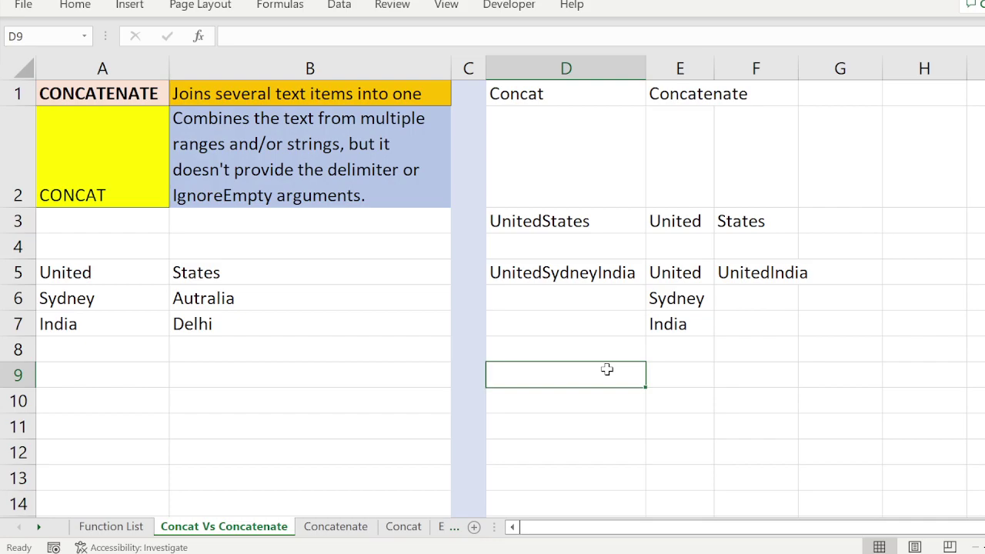
{"action": "type", "text": "=con"}
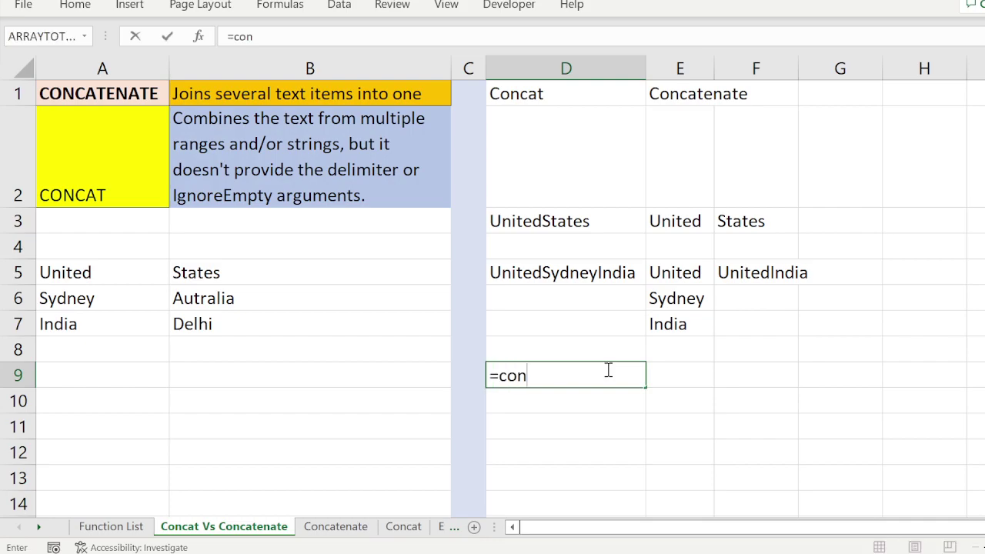
{"action": "type", "text": "cat("}
{"action": "left_click_drag", "start_coordinate": [99, 264], "coordinate": [240, 322]}
{"action": "type", "text": ")"}
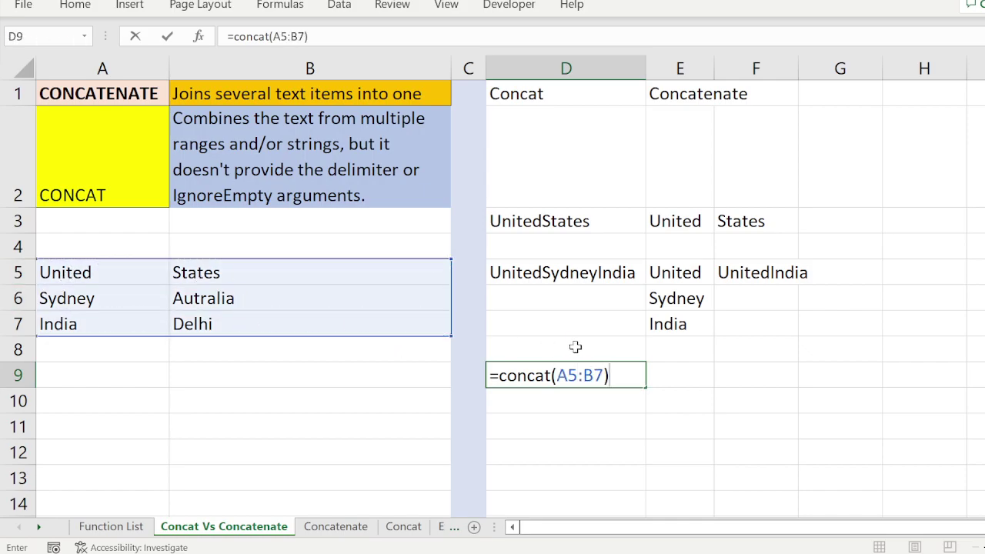
{"action": "key", "text": "Return"}
{"action": "left_click", "coordinate": [535, 376]}
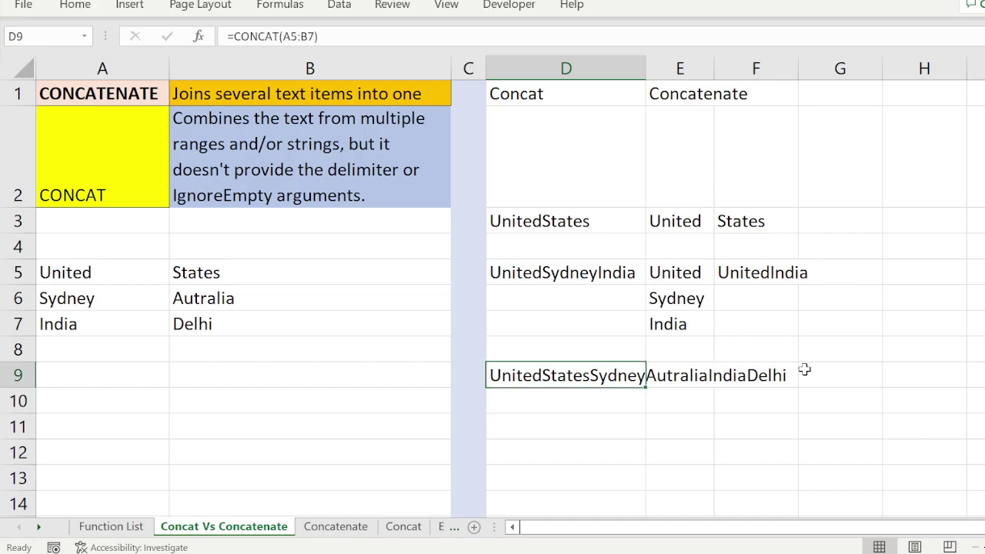
{"action": "left_click", "coordinate": [561, 423]}
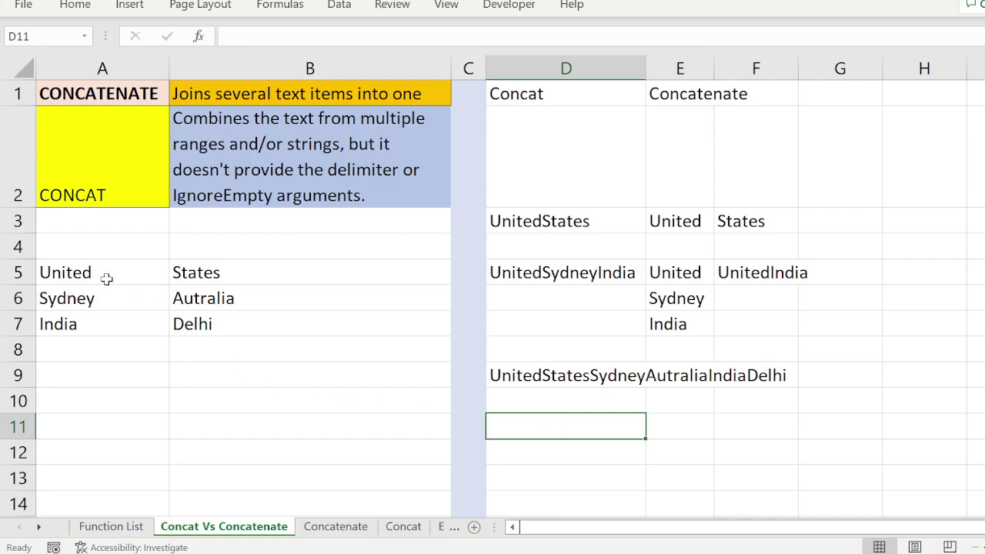
- Enter =CONCATENATE(A5:B7) in D11 and highlight its spilled values in D11:E13
{"action": "type", "text": "=co"}
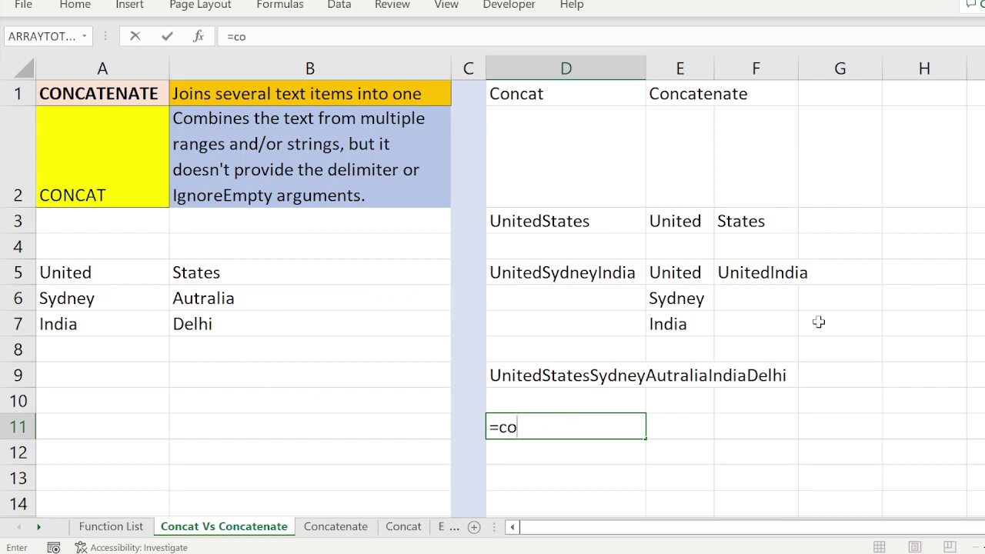
{"action": "type", "text": "ncatenate"}
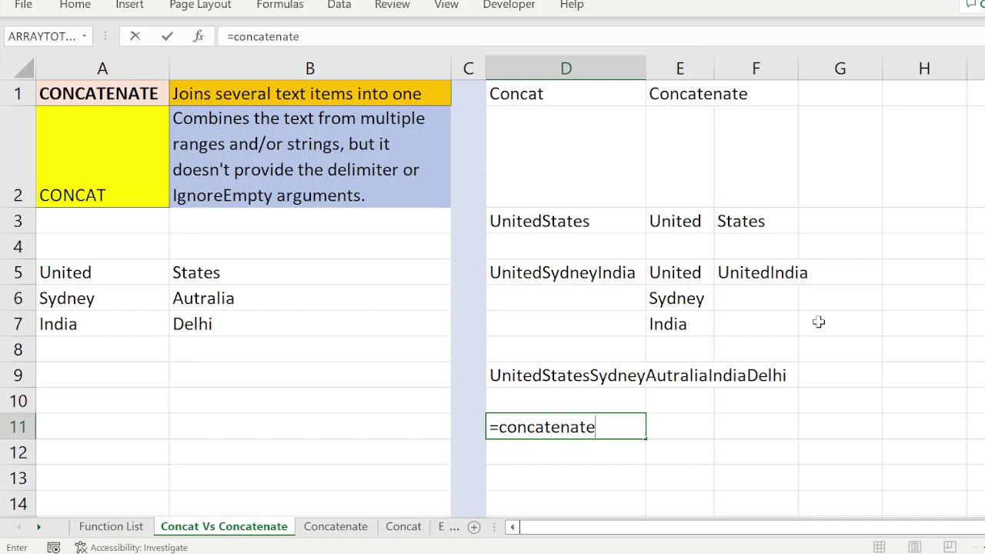
{"action": "type", "text": "("}
{"action": "left_click", "coordinate": [134, 275]}
{"action": "left_click_drag", "start_coordinate": [134, 275], "coordinate": [244, 328]}
{"action": "type", "text": ")"}
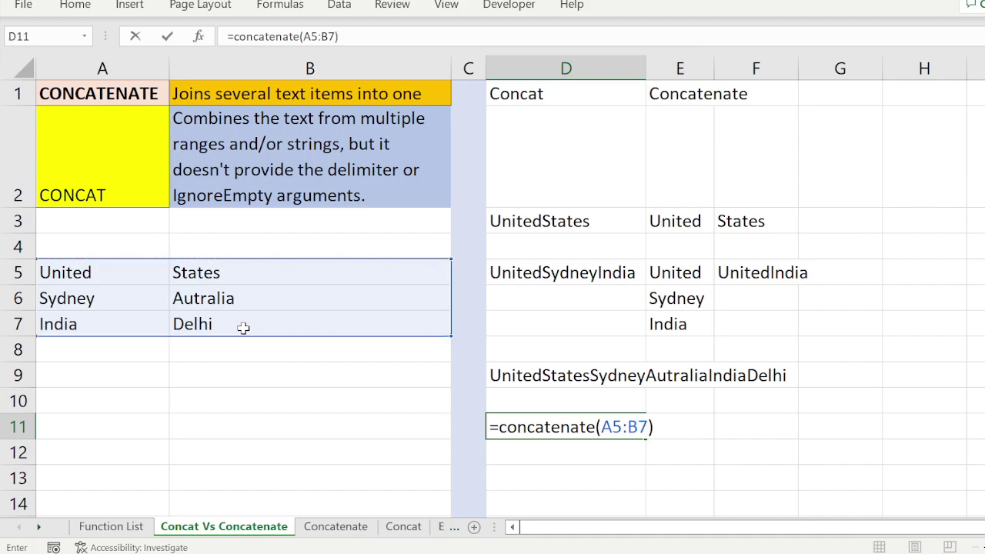
{"action": "key", "text": "Return"}
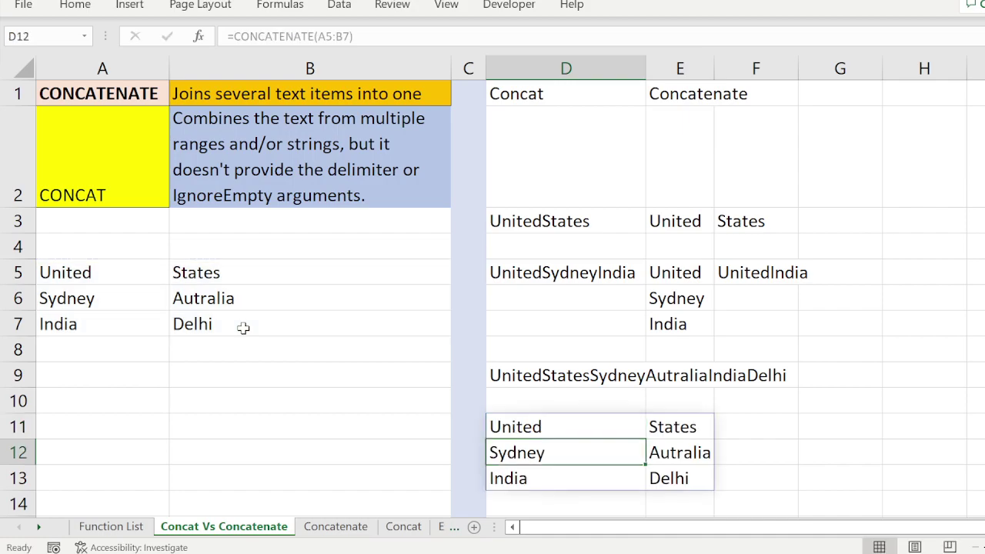
{"action": "mouse_move", "coordinate": [570, 421]}
{"action": "left_mouse_down"}
{"action": "mouse_move", "coordinate": [677, 428]}
{"action": "mouse_move", "coordinate": [678, 475]}
{"action": "left_mouse_up"}
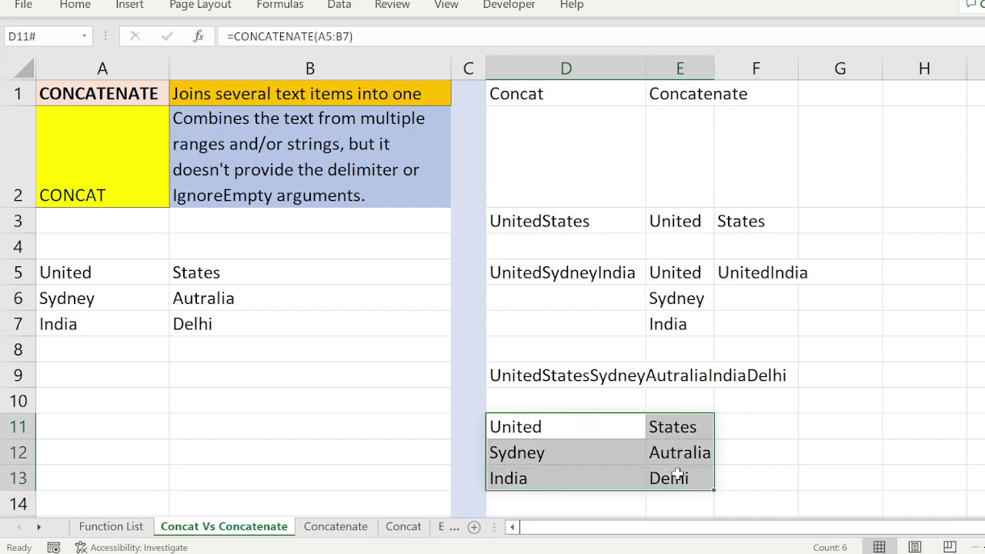
{"action": "left_click", "coordinate": [603, 225]}
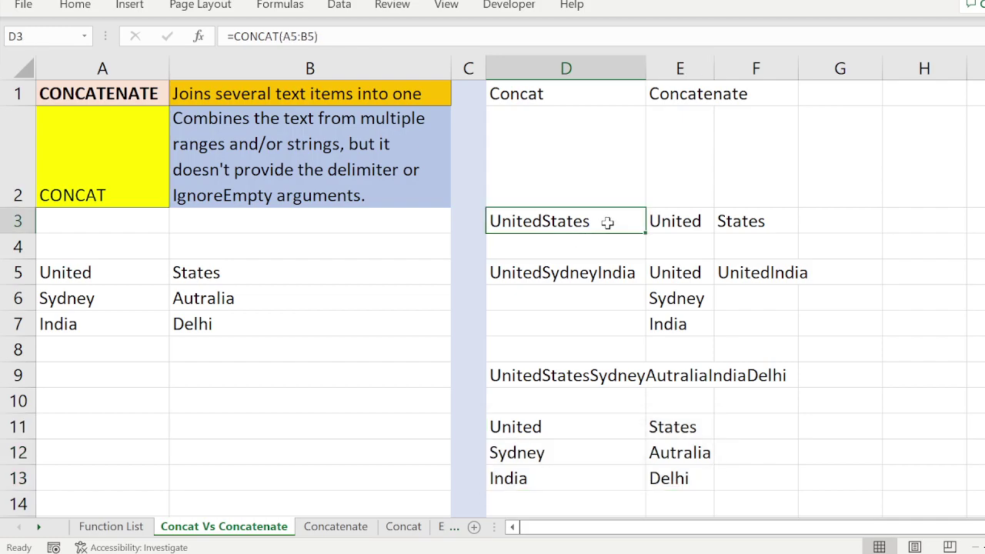
{"action": "left_click", "coordinate": [678, 224]}
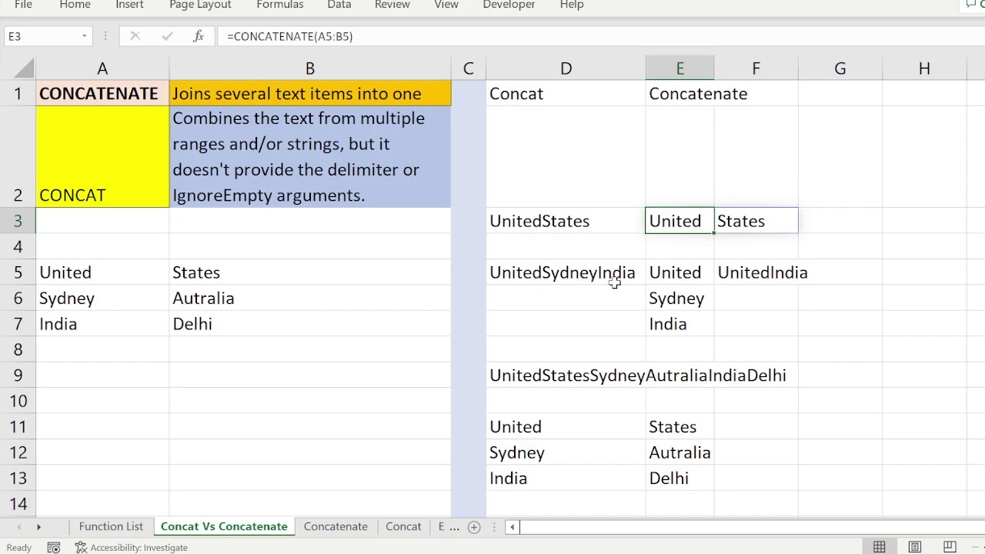
{"action": "double_click", "coordinate": [681, 276]}
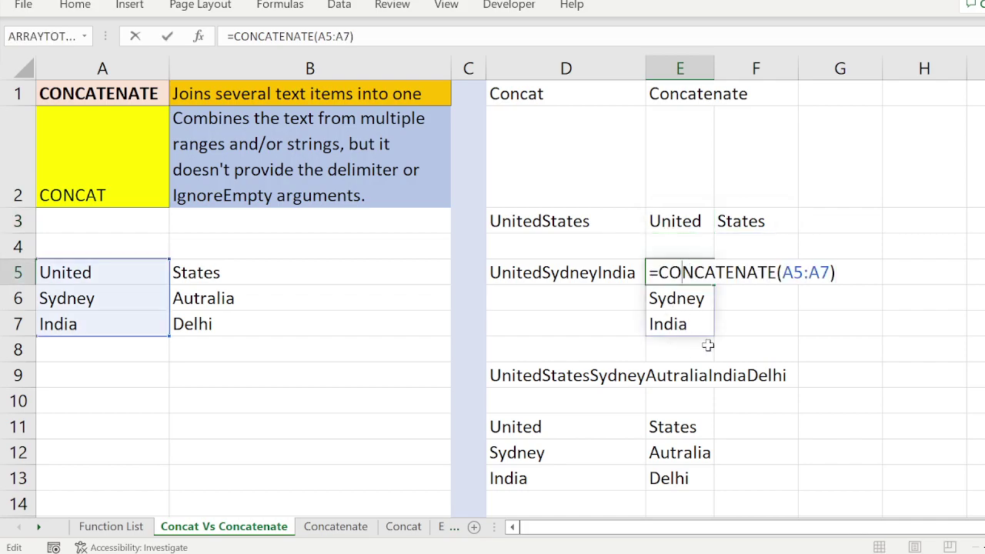
{"action": "key", "text": "Return"}
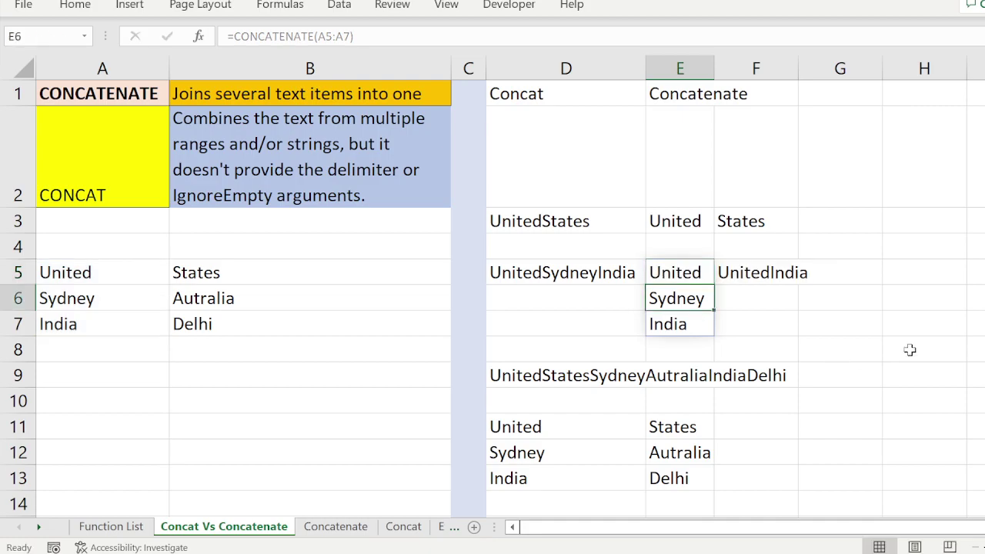
{"action": "left_click", "coordinate": [764, 264]}
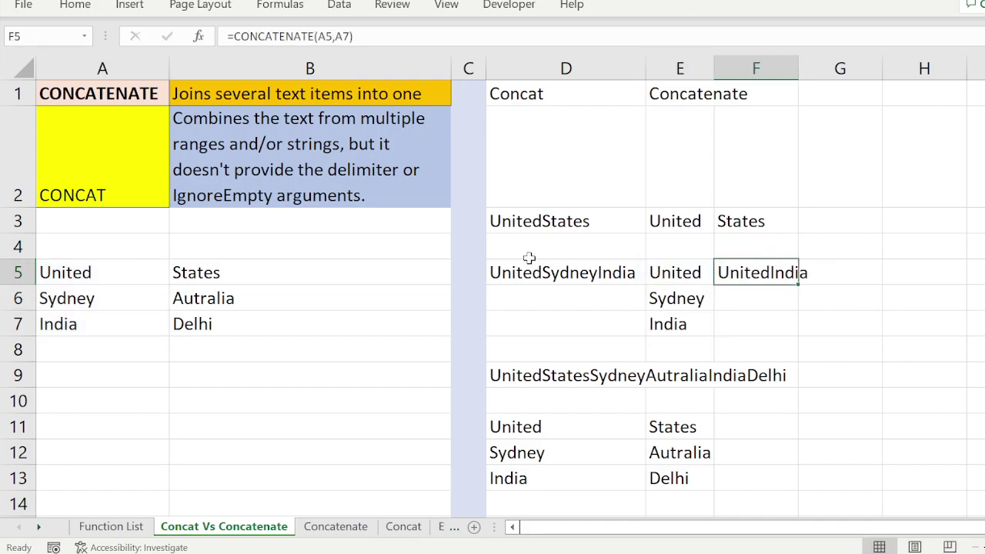
{"action": "left_click", "coordinate": [534, 380]}
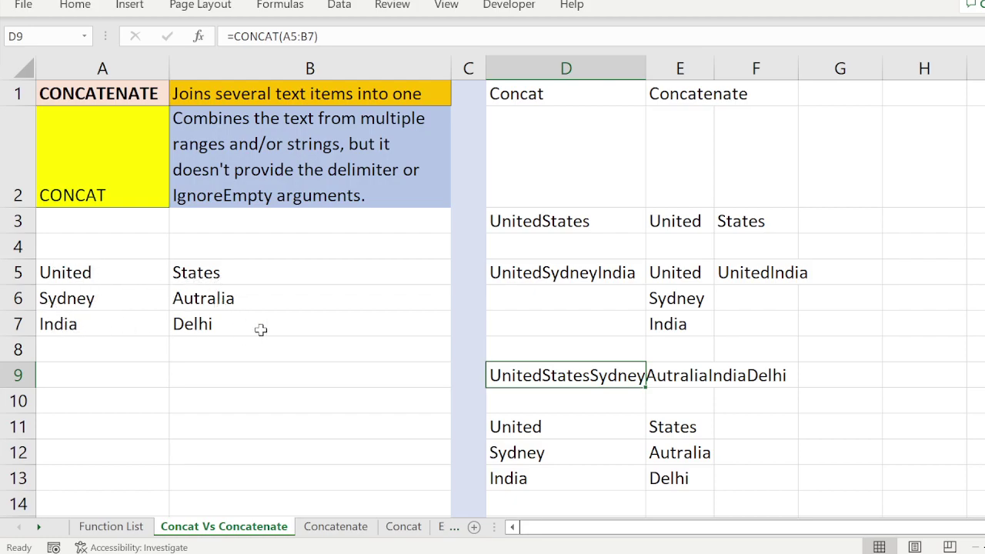
{"action": "left_click", "coordinate": [548, 427]}
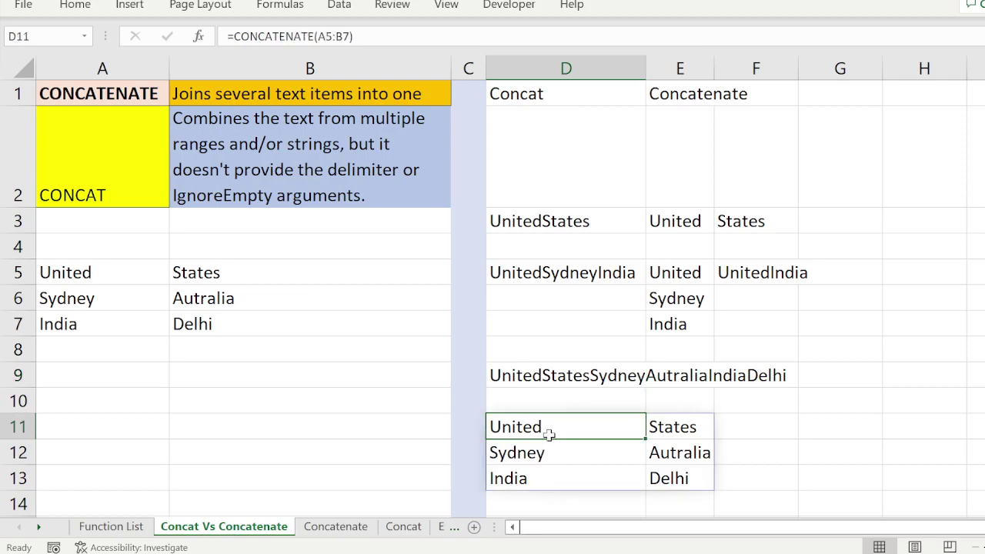